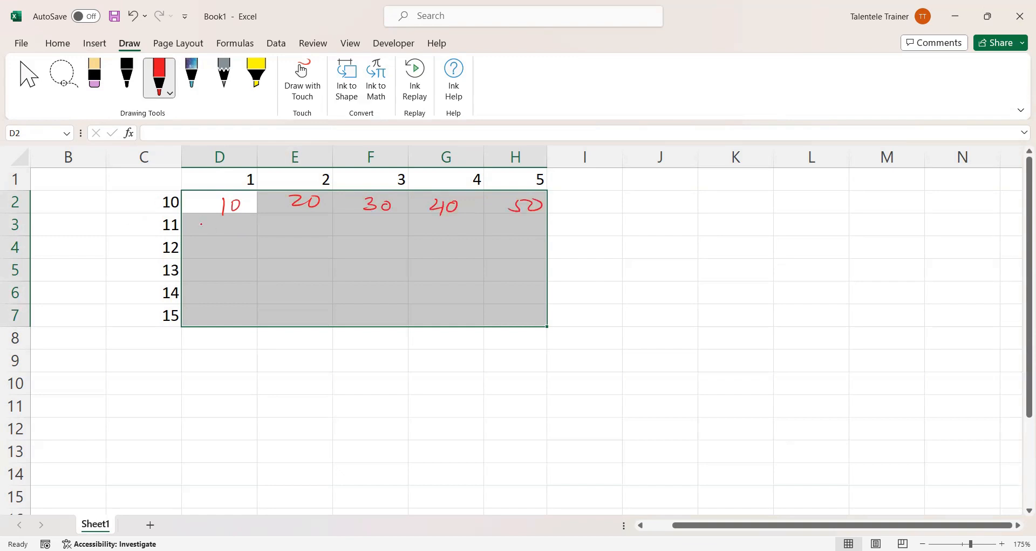
Step: Handwrite the products 11, 22, 33, 44 and 55 in red ink across D3:H3
mouse_move(231, 218)
left_mouse_down()
mouse_move(231, 238)
mouse_move(323, 236)
left_mouse_up()
left_click_drag(356, 221, 360, 235)
left_click_drag(377, 222, 380, 235)
mouse_move(432, 219)
left_mouse_down()
mouse_move(445, 238)
mouse_move(495, 237)
left_mouse_up()
mouse_move(509, 225)
left_mouse_down()
mouse_move(521, 224)
mouse_move(520, 239)
left_mouse_up()
left_click_drag(534, 226, 547, 223)
Step: Handwrite the products 12, 24, 36, 48 and 60 in red ink across D4:H4
mouse_move(218, 237)
left_mouse_down()
mouse_move(215, 251)
mouse_move(310, 248)
left_mouse_up()
left_click_drag(306, 245, 307, 260)
left_click_drag(358, 237, 363, 254)
left_click_drag(385, 239, 384, 250)
left_click_drag(444, 236, 453, 249)
left_click_drag(451, 244, 451, 257)
mouse_move(461, 240)
left_mouse_down()
mouse_move(457, 254)
mouse_move(471, 244)
mouse_move(503, 253)
left_mouse_up()
left_click_drag(522, 247, 520, 247)
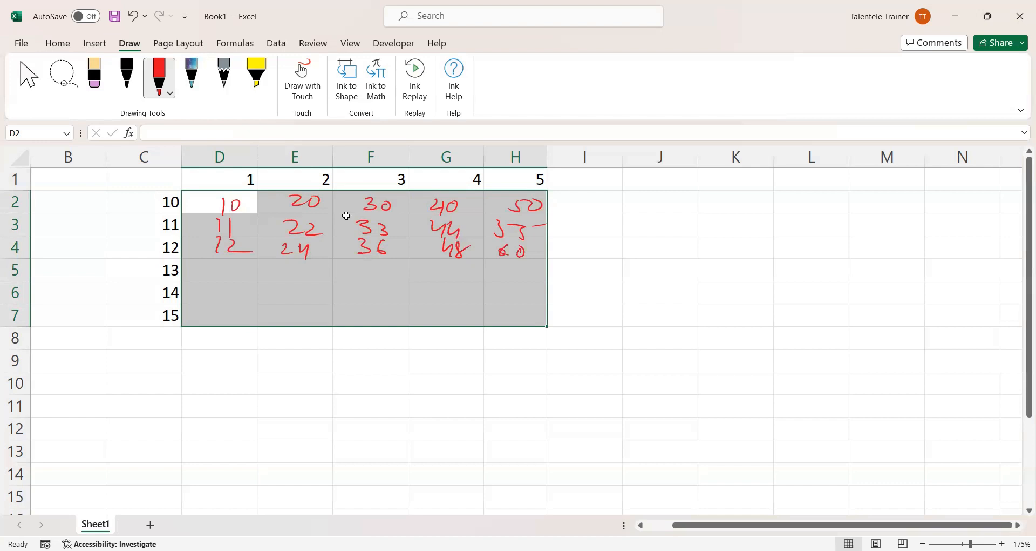
Step: Delete all the handwritten red numbers from the multiplication grid
left_click(228, 232)
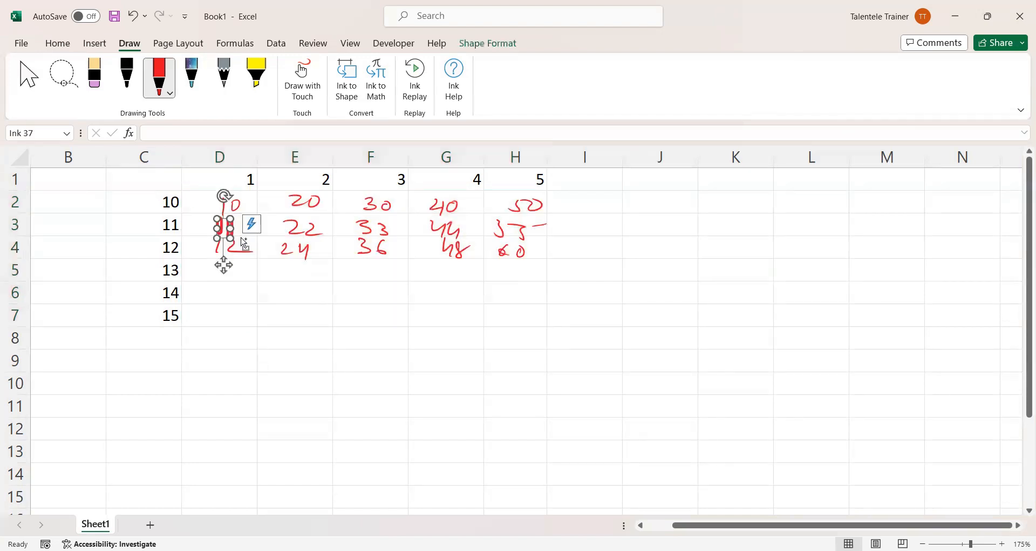
key("ctrl+a")
key("Delete")
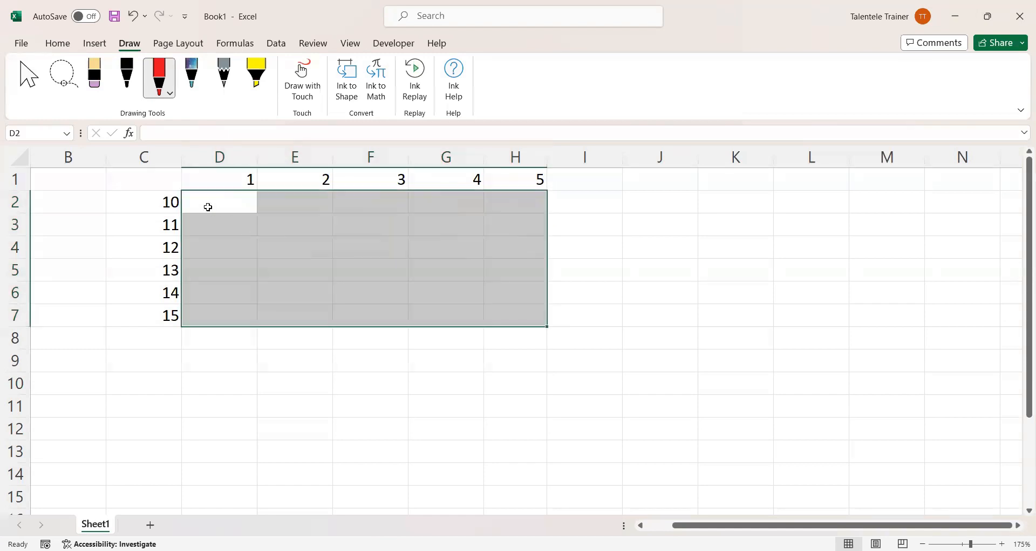
Step: Enter the formula =C2*D1 in cell D2 and fill it across to H2
left_click(211, 206)
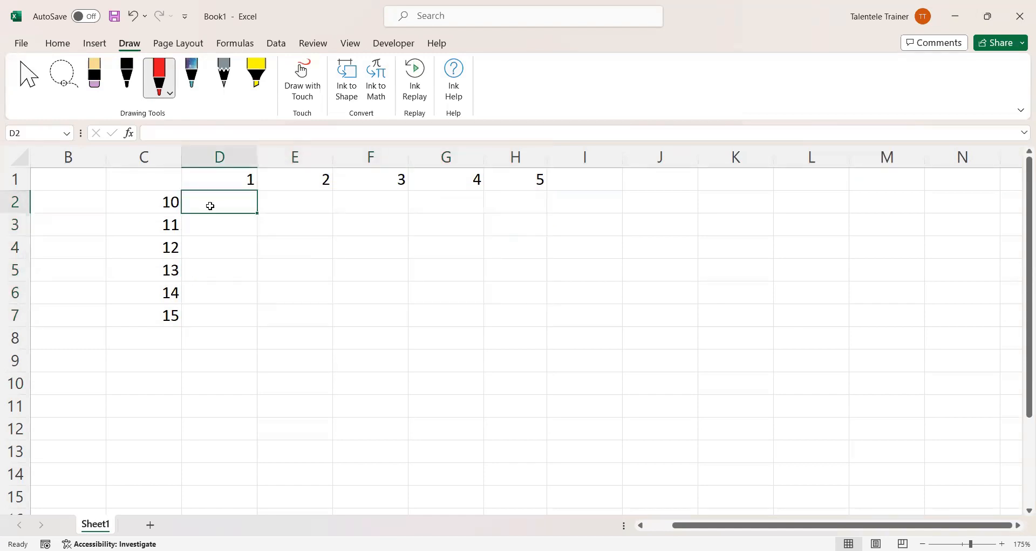
type("=")
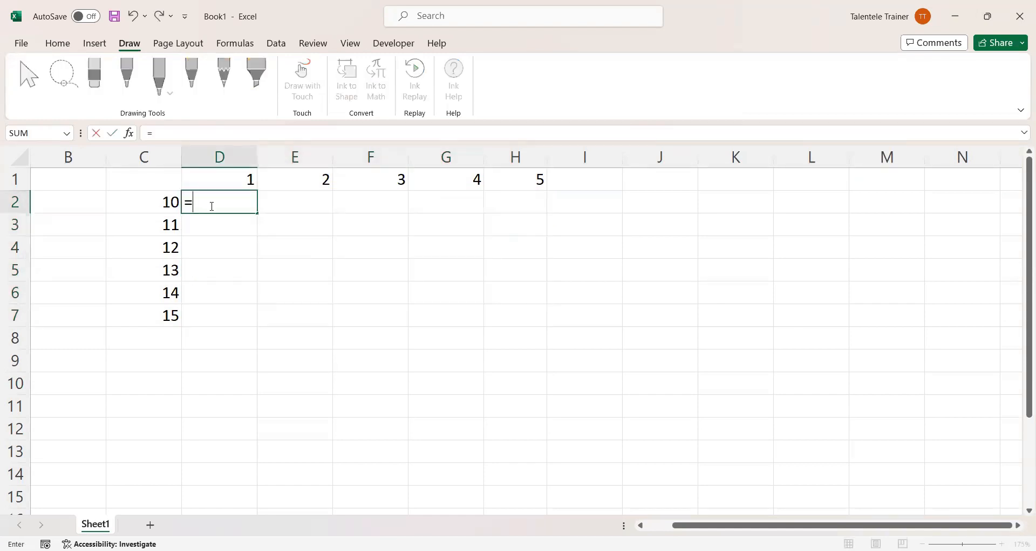
left_click(164, 207)
type("*")
left_click(281, 181)
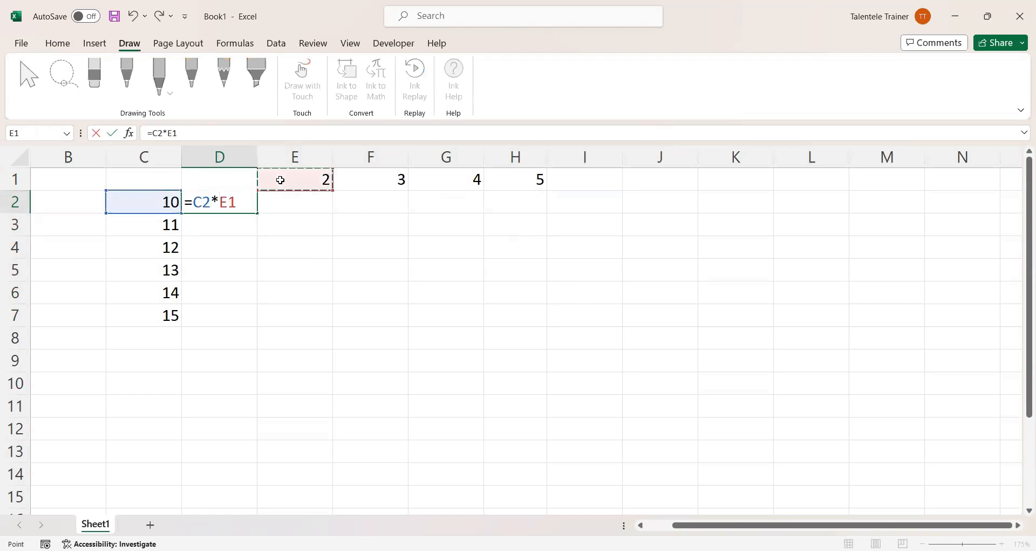
key("Left")
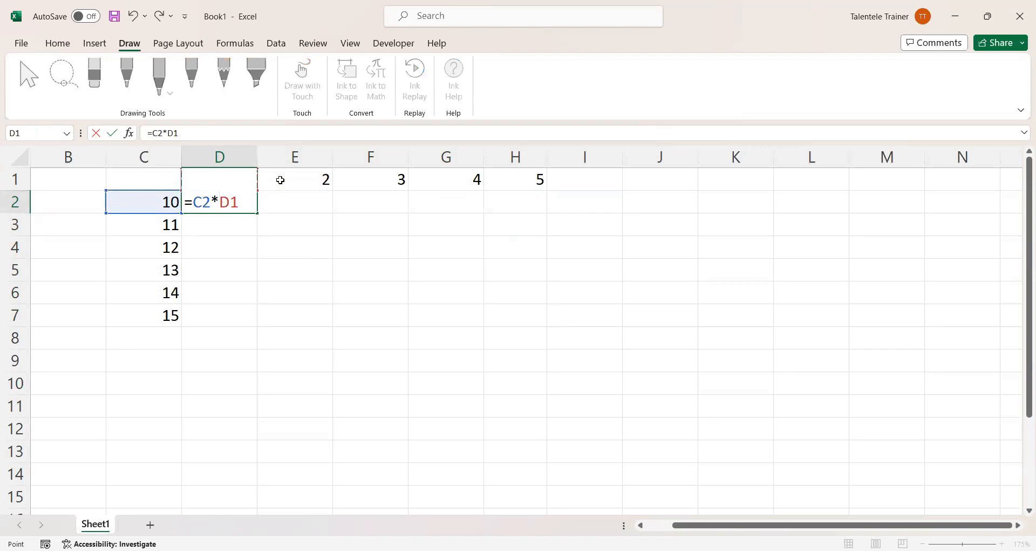
key("Return")
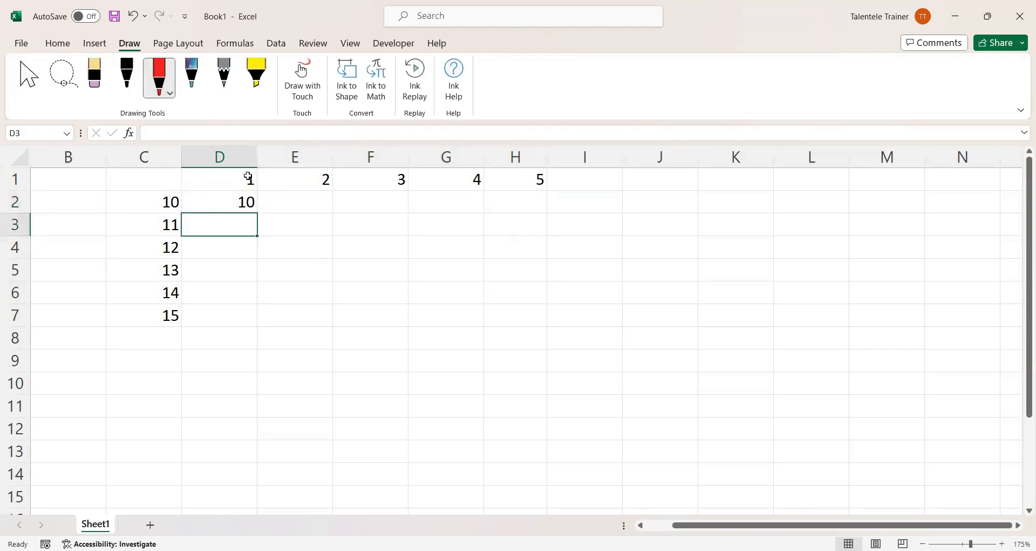
left_click(242, 202)
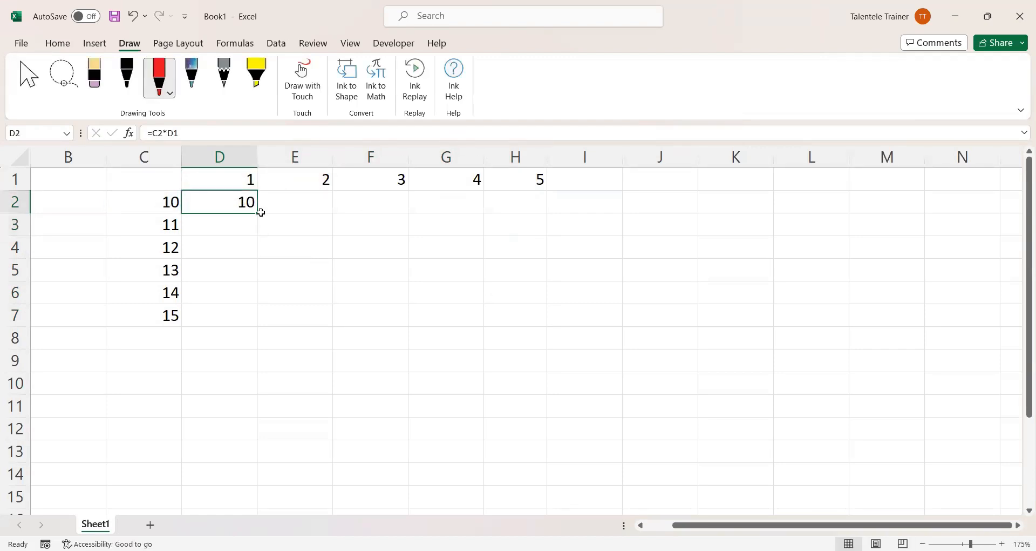
left_click_drag(257, 215, 542, 204)
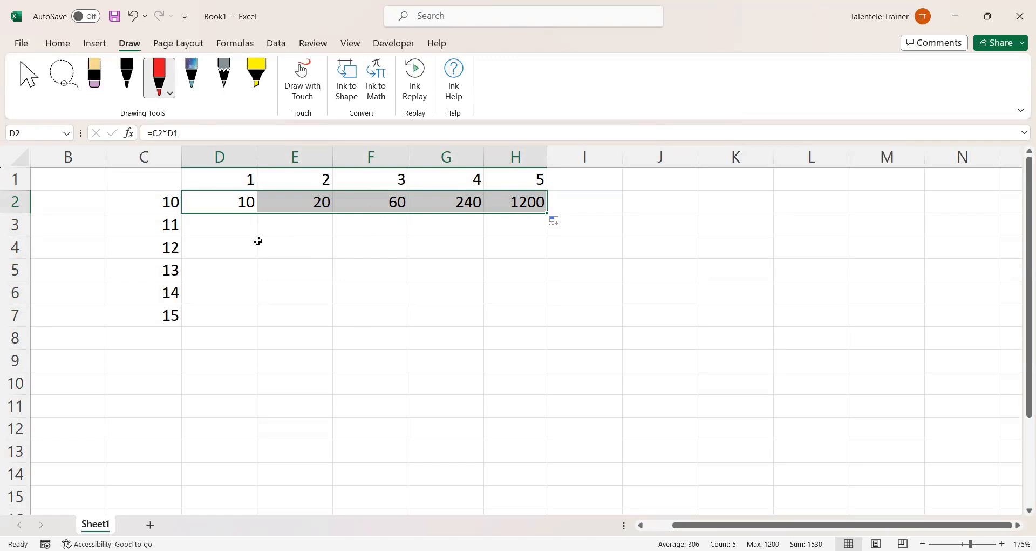
Step: Try to display D2's formula as text by entering =formulate(D2) in cell D3
left_click(220, 230)
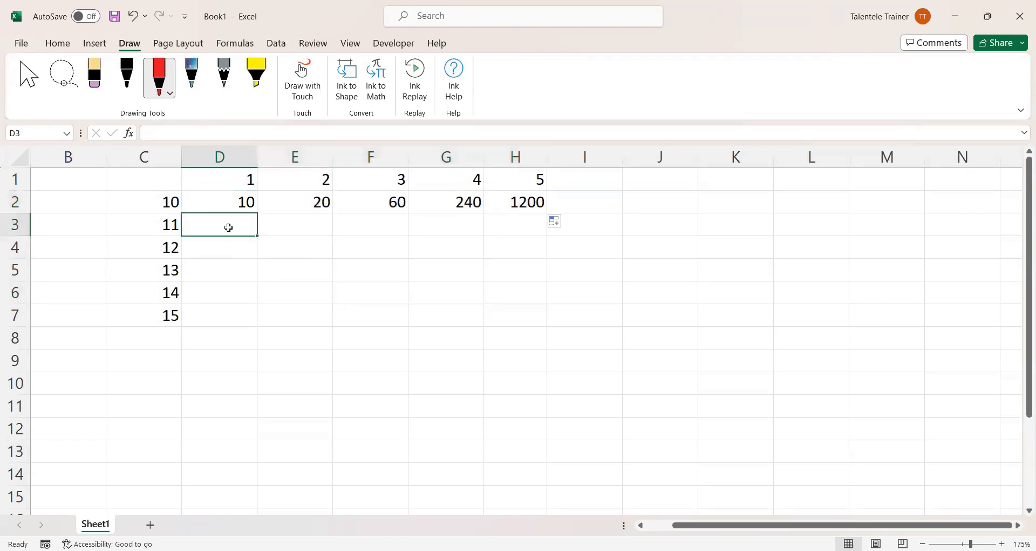
type("=f")
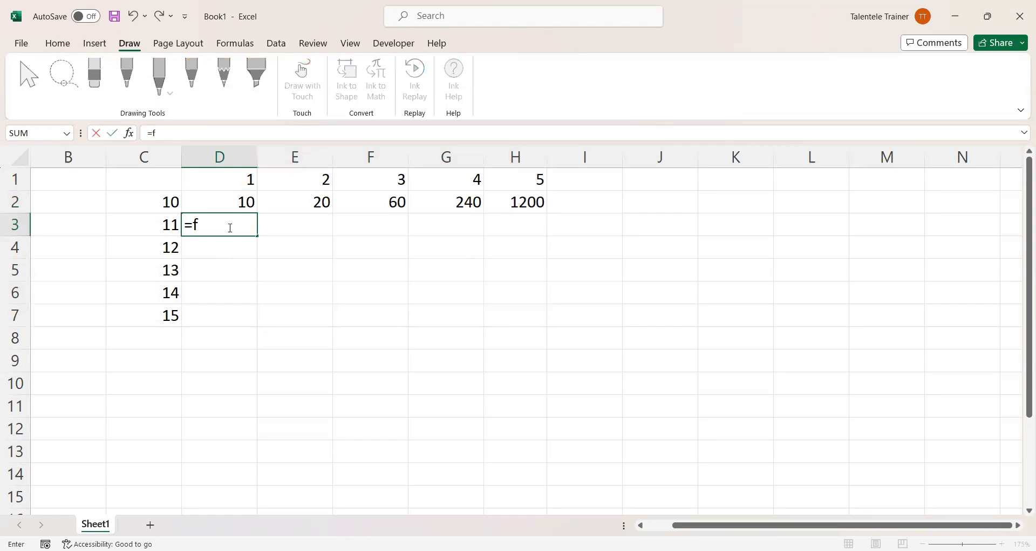
type("ormula")
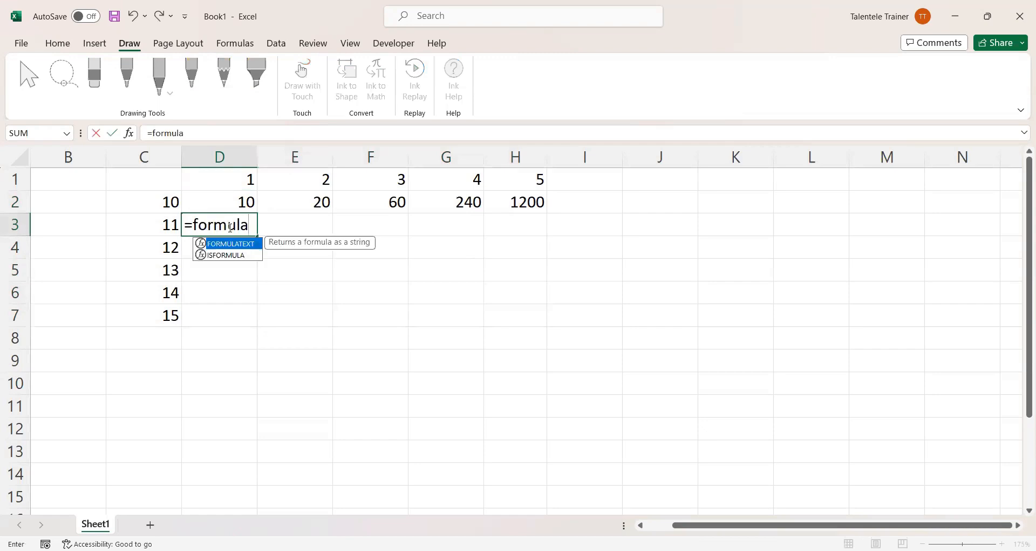
type("te(")
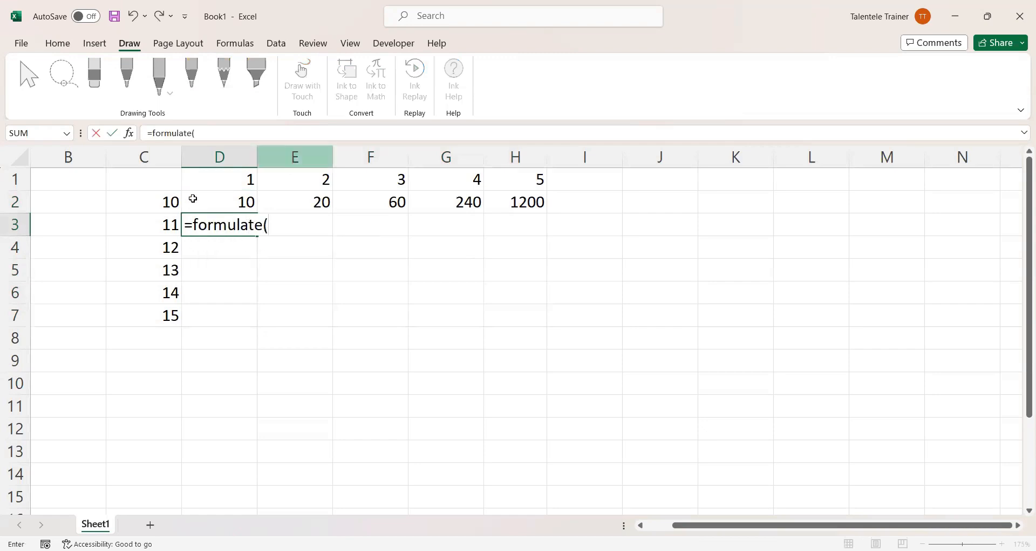
left_click(216, 198)
type(")")
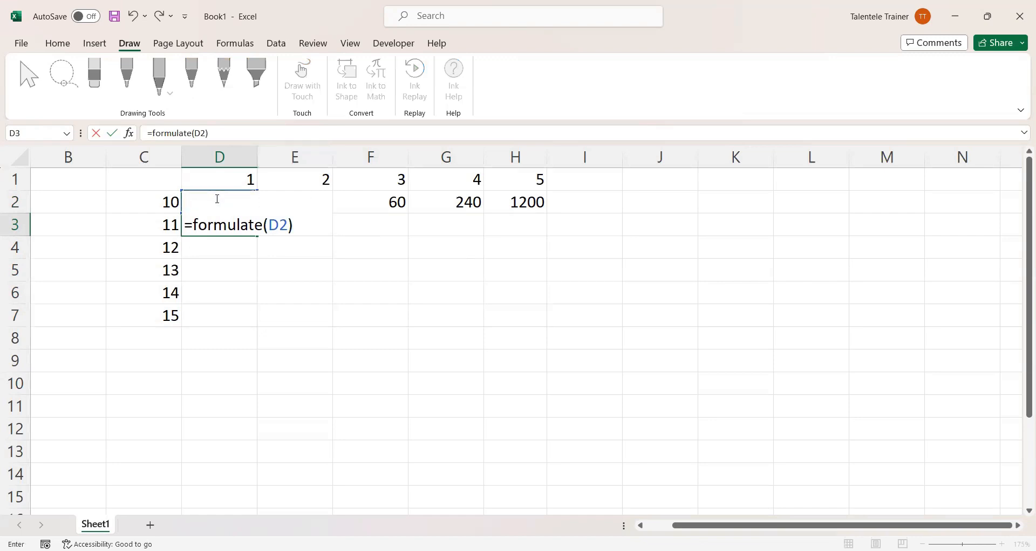
key("Return")
Step: Enter =FORMULATEXT(D2) in cell D3 and fill it across to H3
left_click(218, 228)
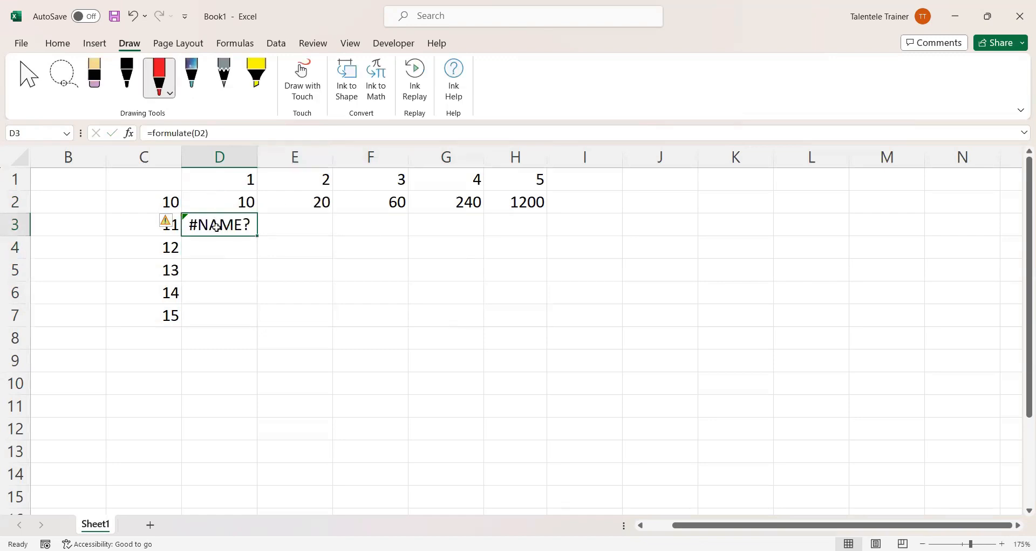
type("=")
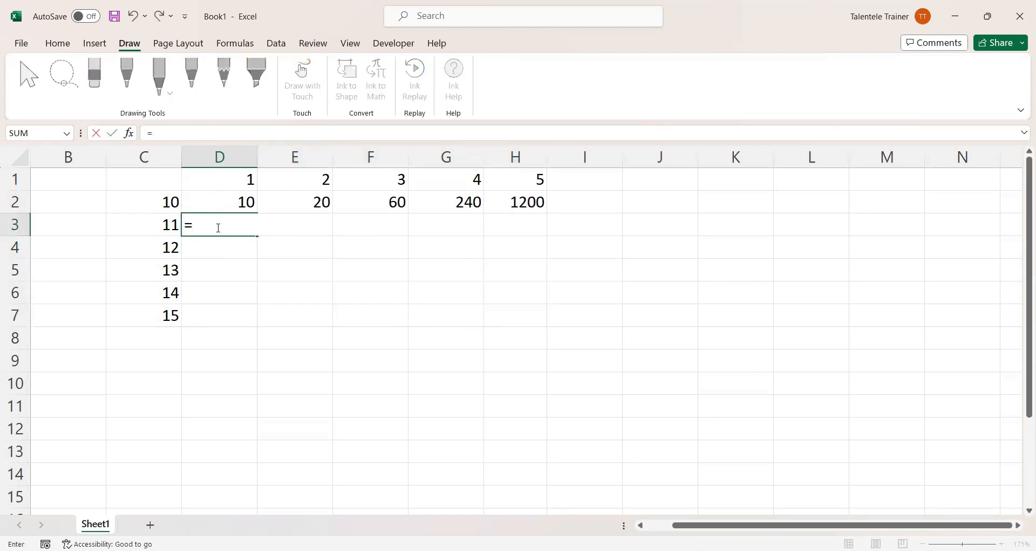
type("formulatext")
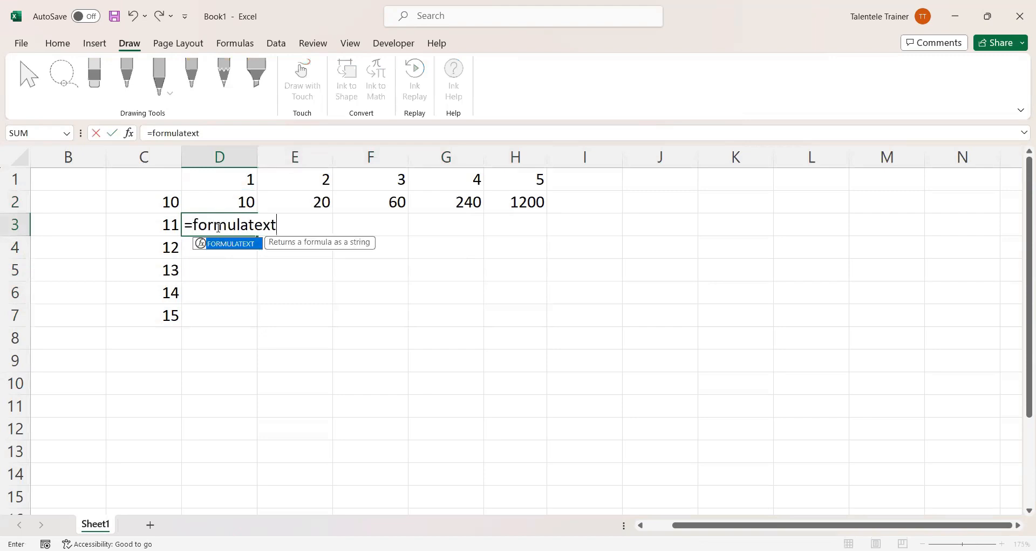
type("(")
left_click(215, 199)
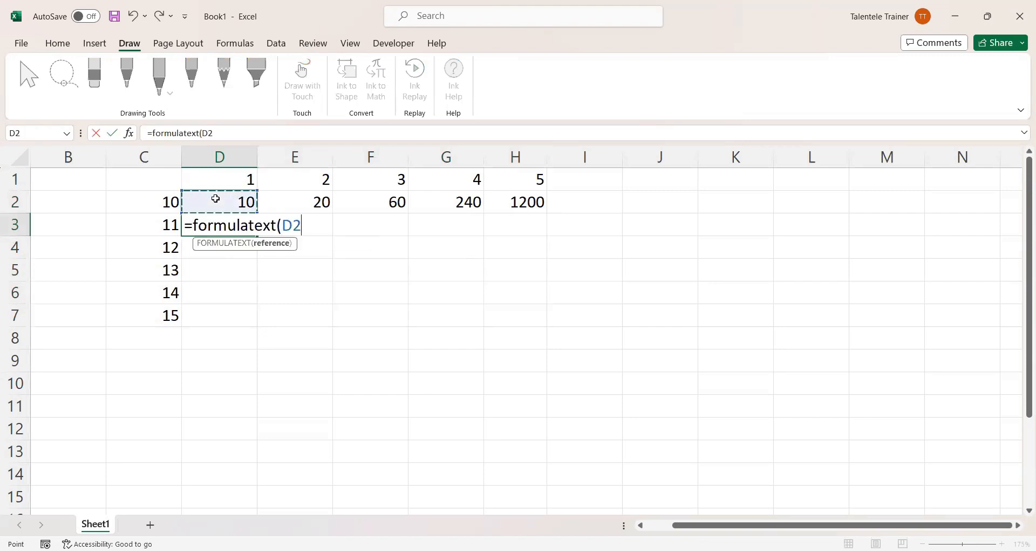
type(")")
key("Return")
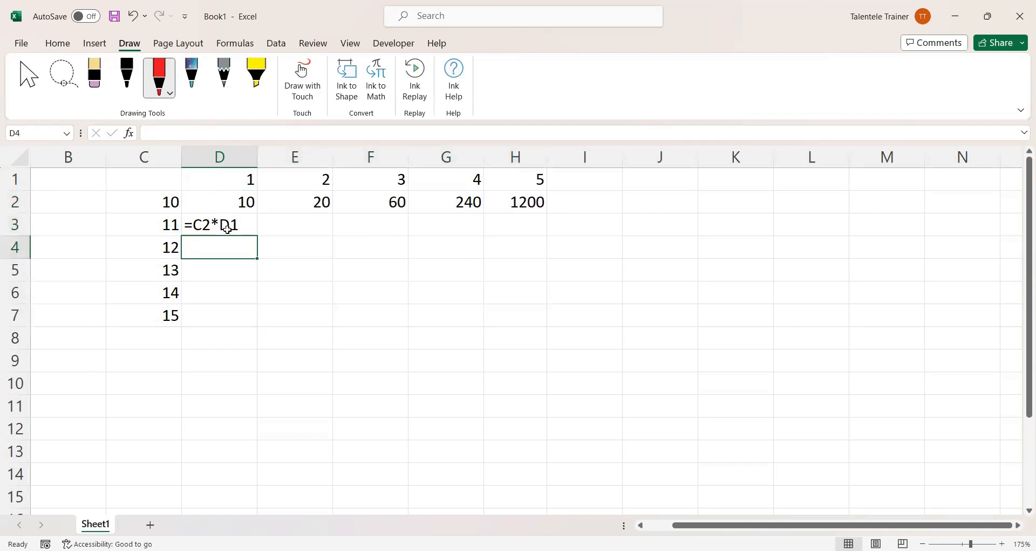
left_click(226, 228)
left_click_drag(256, 235, 549, 241)
left_click(581, 284)
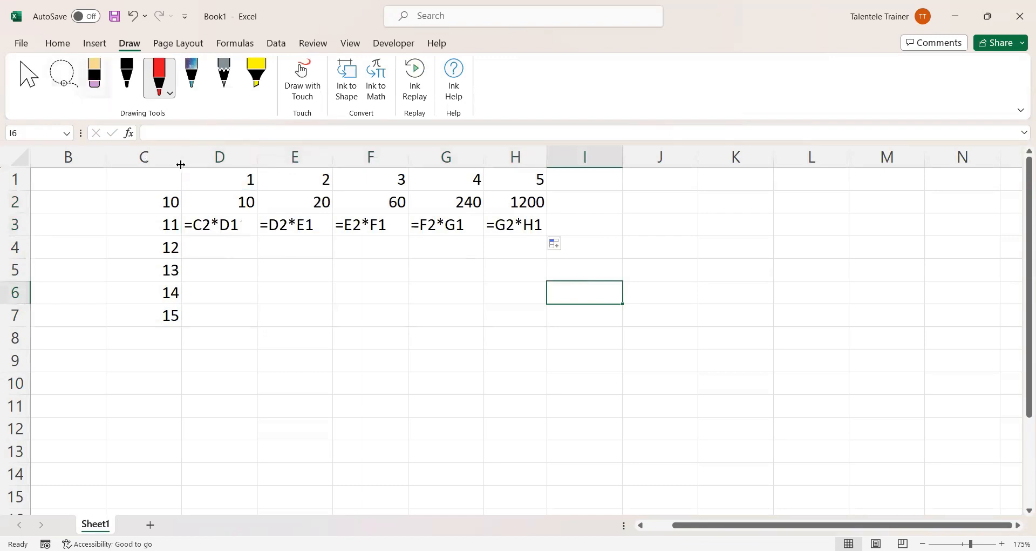
Step: Draw red ink arrows linking the 10 in C2 with the header numbers in row 1 and the products in row 2
mouse_move(178, 201)
left_mouse_down()
mouse_move(312, 180)
mouse_move(303, 201)
mouse_move(314, 193)
left_mouse_up()
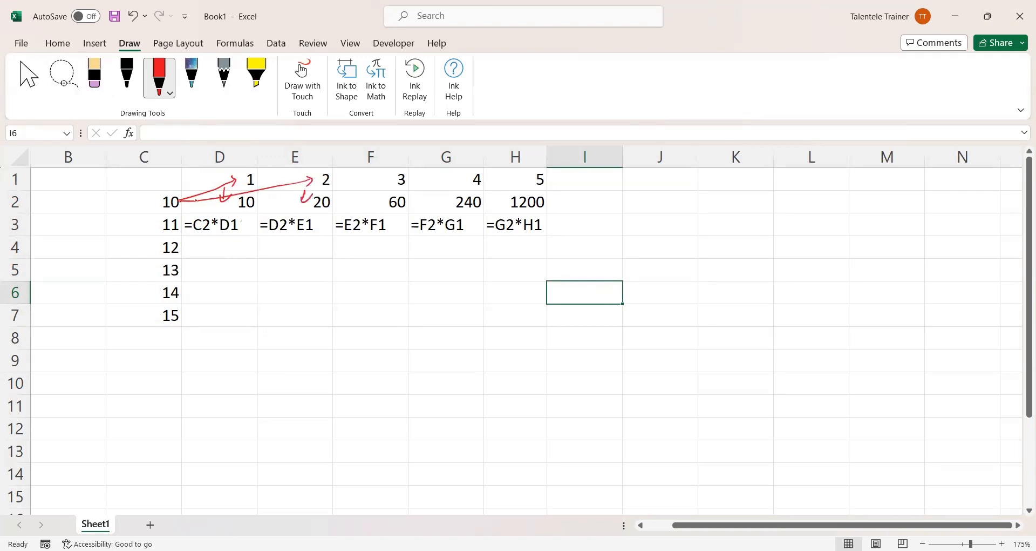
mouse_move(179, 201)
left_mouse_down()
mouse_move(354, 194)
mouse_move(379, 178)
left_mouse_up()
mouse_move(372, 180)
left_mouse_down()
mouse_move(386, 177)
mouse_move(380, 200)
mouse_move(390, 199)
left_mouse_up()
left_click_drag(181, 201, 458, 184)
left_click_drag(444, 176, 447, 199)
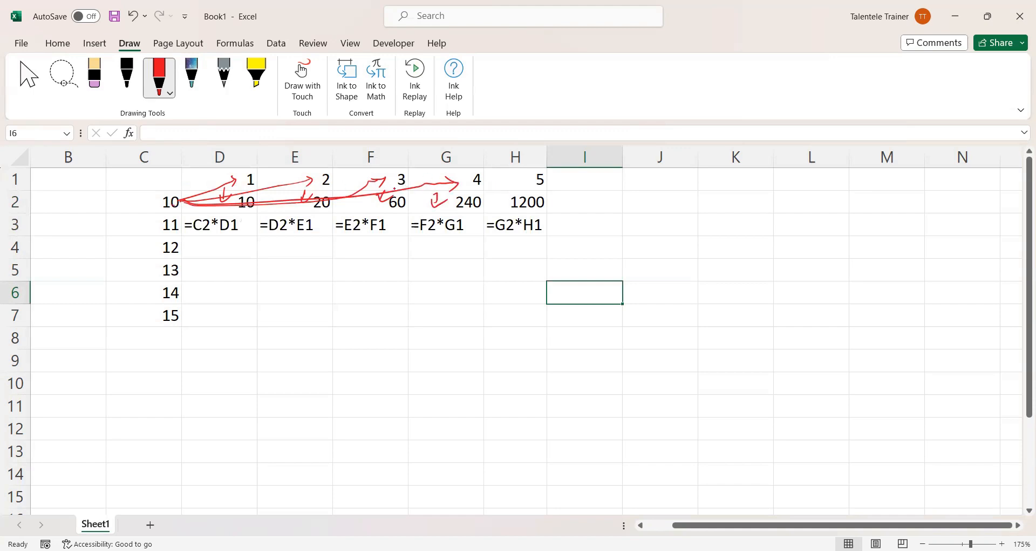
left_click_drag(401, 190, 528, 187)
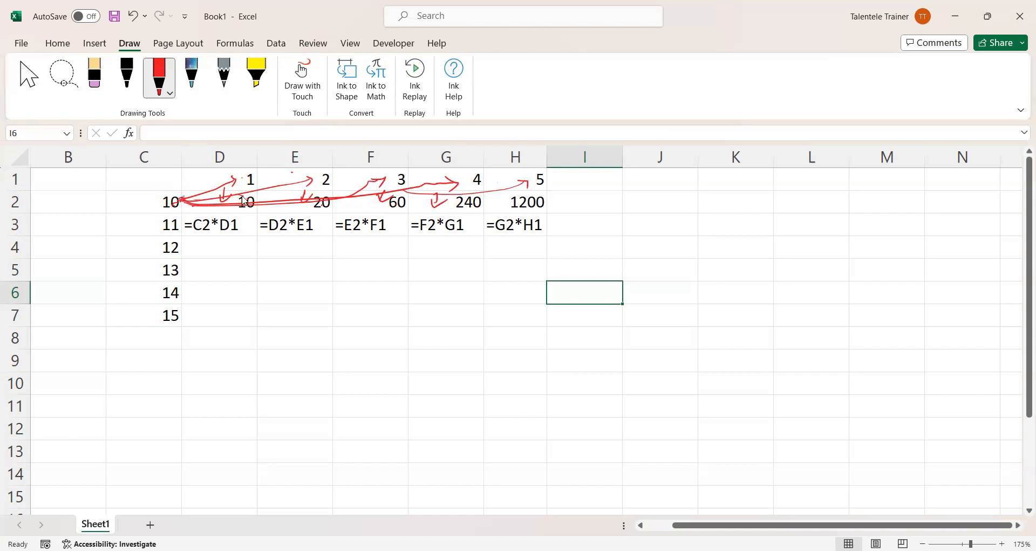
Step: Mark the values in row 2 and the formula texts in D3:H3 with red ink ticks and underlines
mouse_move(251, 201)
left_mouse_down()
mouse_move(330, 172)
mouse_move(343, 193)
left_mouse_up()
left_click_drag(195, 203, 206, 200)
left_click_drag(149, 206, 165, 202)
left_click_drag(198, 231, 215, 227)
mouse_move(280, 237)
left_mouse_down()
mouse_move(379, 231)
mouse_move(433, 245)
mouse_move(469, 228)
mouse_move(556, 227)
left_mouse_up()
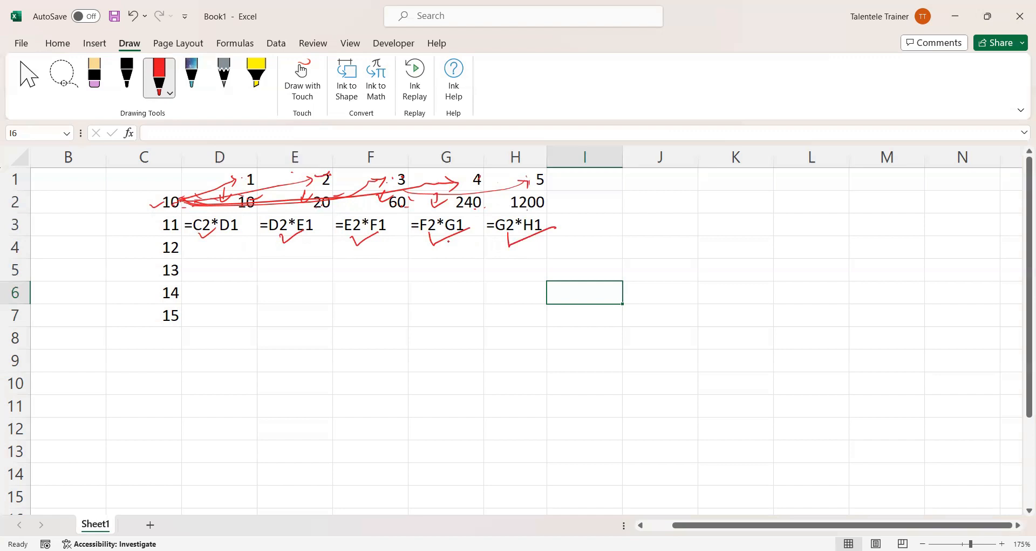
left_click_drag(197, 237, 517, 235)
Step: Circle the first cell reference of each formula text in D3:H3 in red ink
left_click_drag(195, 213, 198, 218)
left_click_drag(200, 212, 205, 215)
left_click_drag(278, 210, 282, 212)
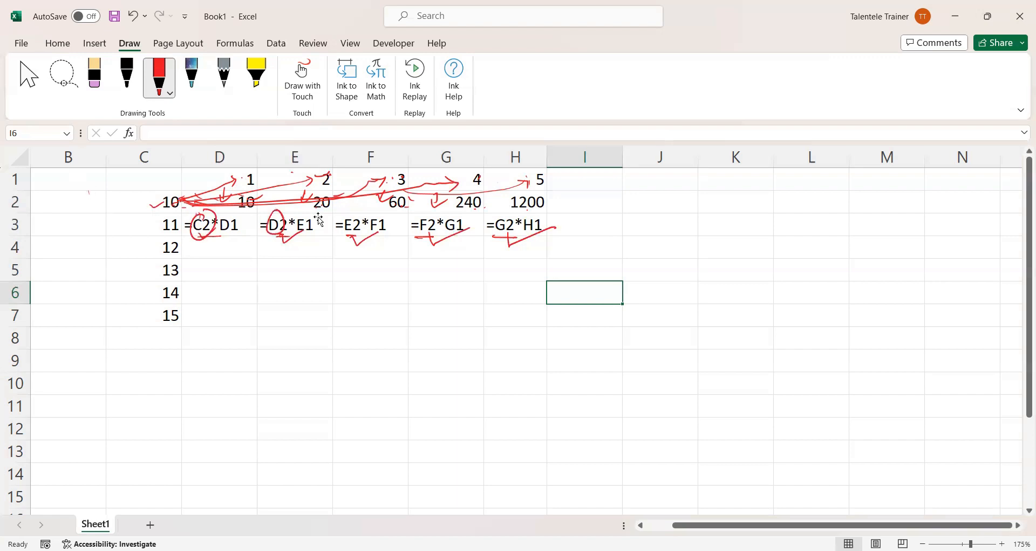
left_click_drag(357, 213, 430, 218)
left_click_drag(502, 216, 506, 218)
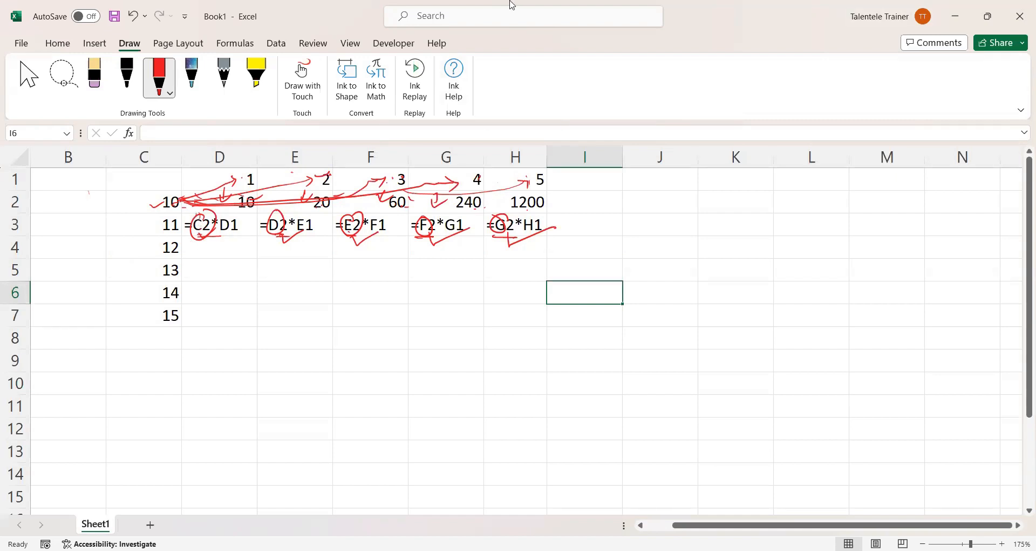
Step: Delete all the red ink annotations from the sheet
left_click(325, 206)
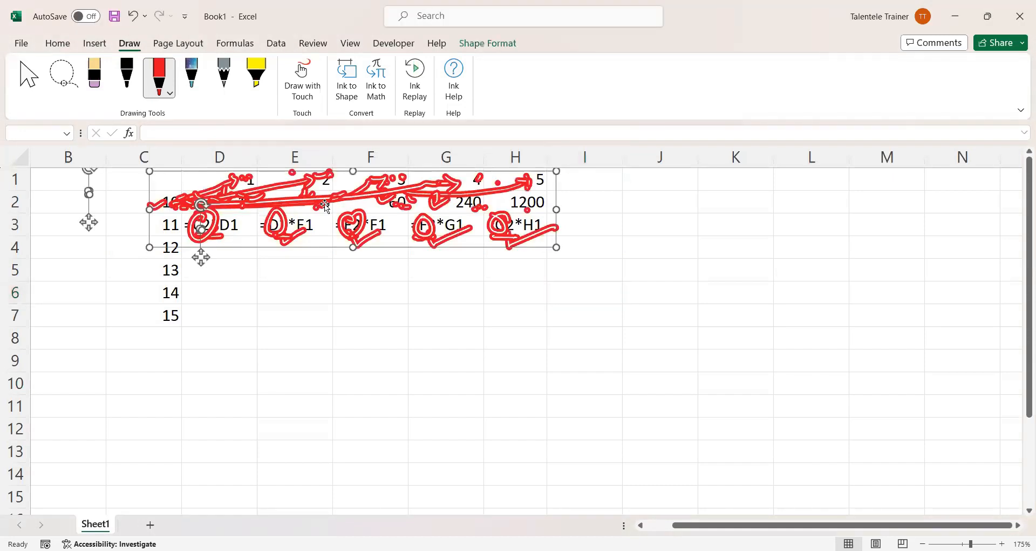
key("Delete")
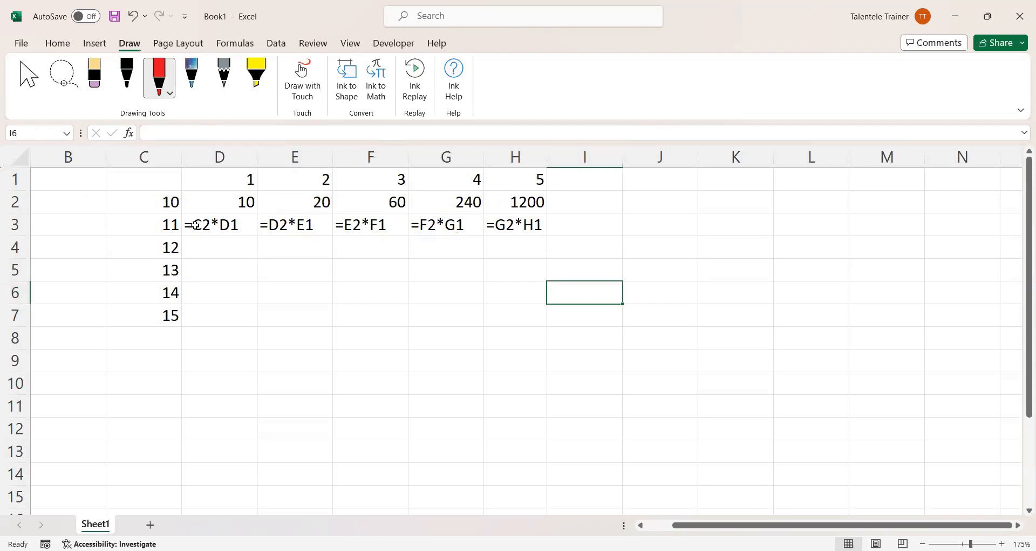
left_click(214, 204)
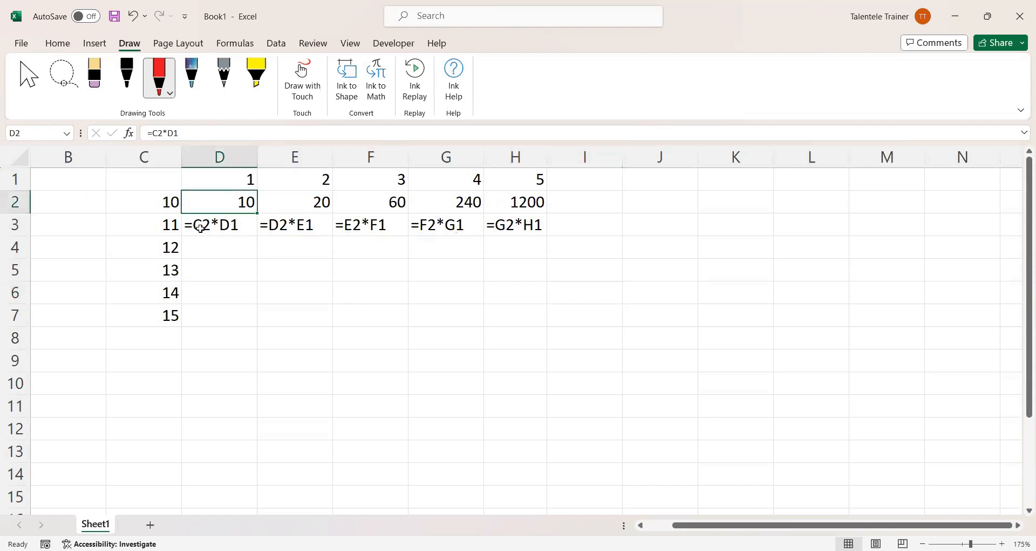
Step: Clear the formula texts from the range D3:H3
left_click_drag(201, 226, 531, 224)
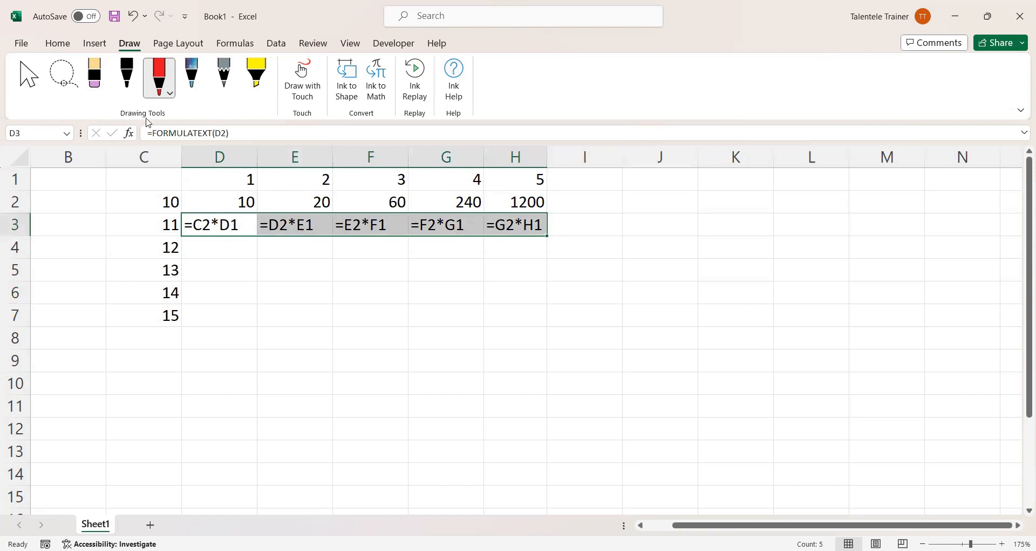
left_click(214, 223)
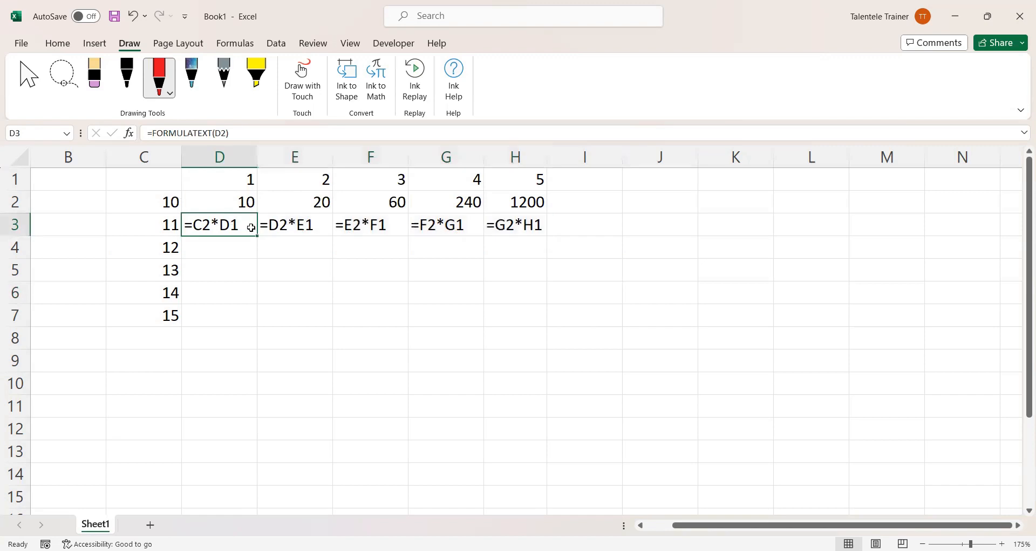
key("shift+Right")
key("shift+Right")
key("shift+Right")
key("shift+Right")
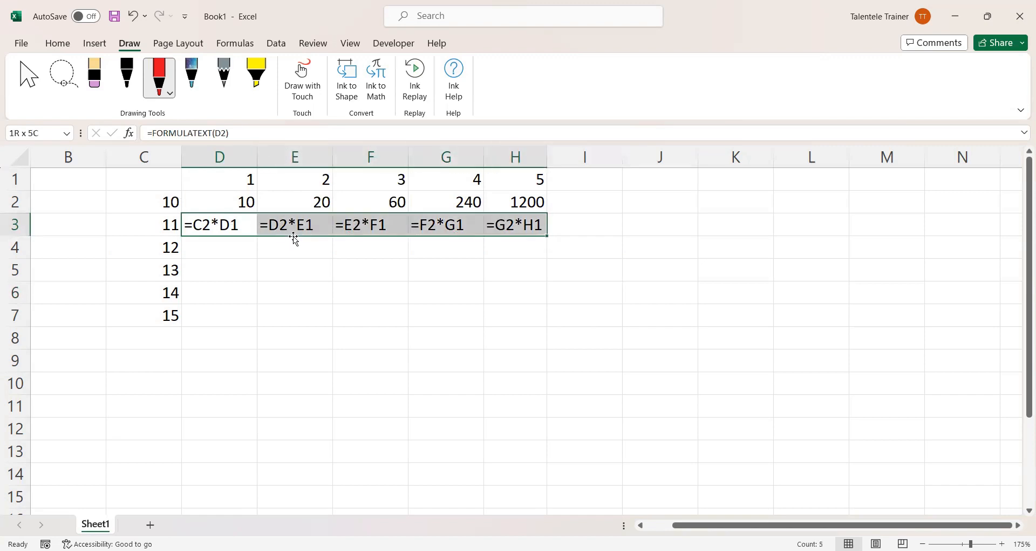
key("Delete")
Step: Change the formula in D2 to =$C2*D1 and copy it across to H2
left_click(231, 204)
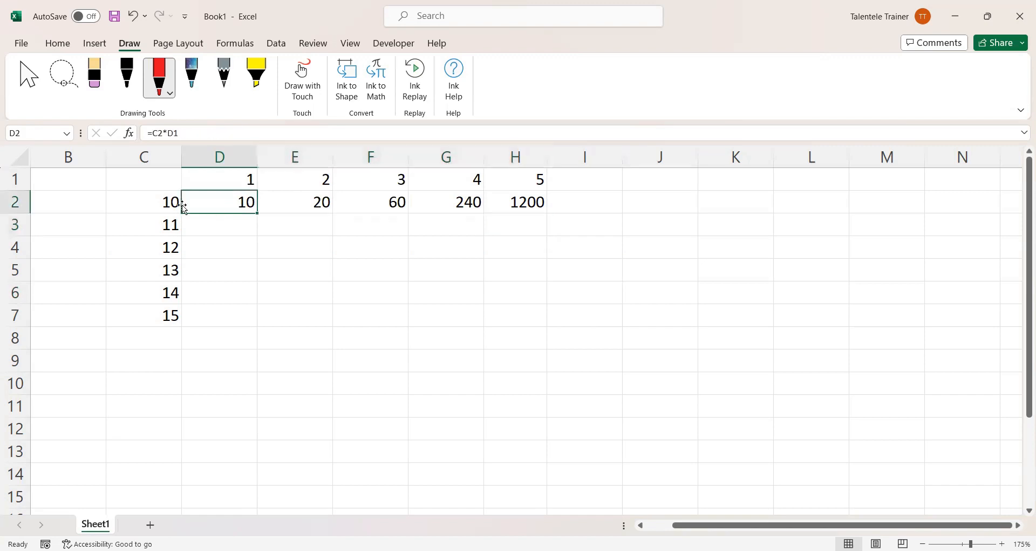
left_click(152, 133)
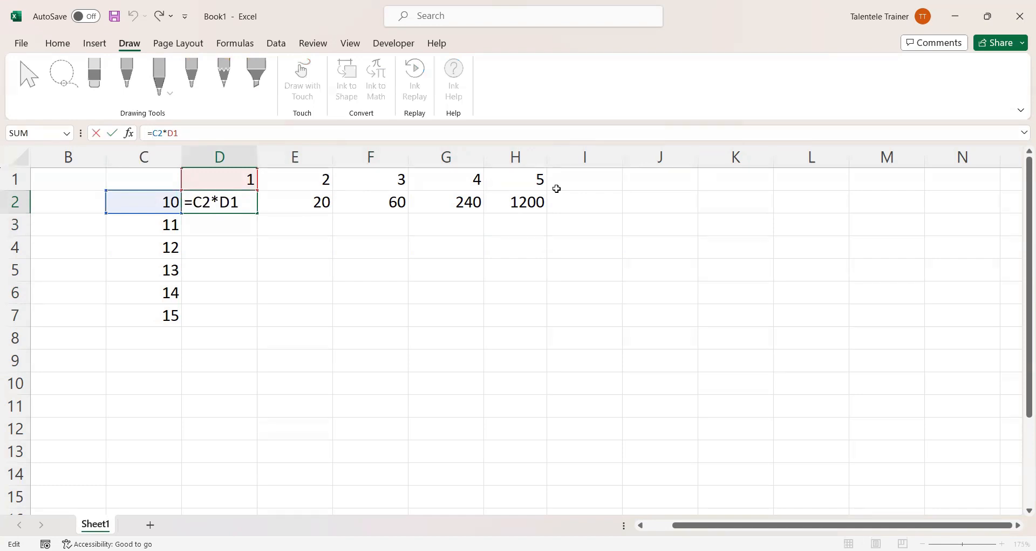
type("$")
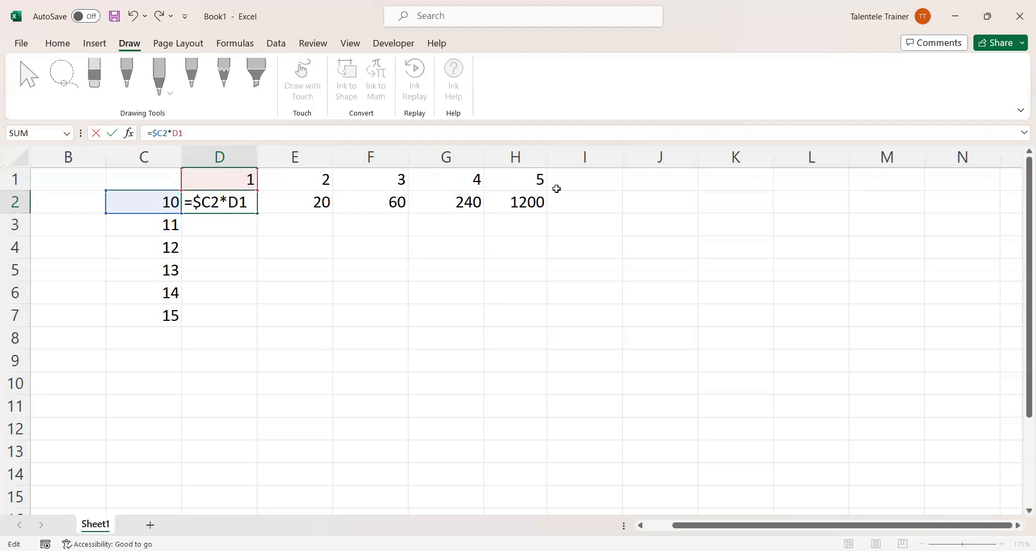
key("Return")
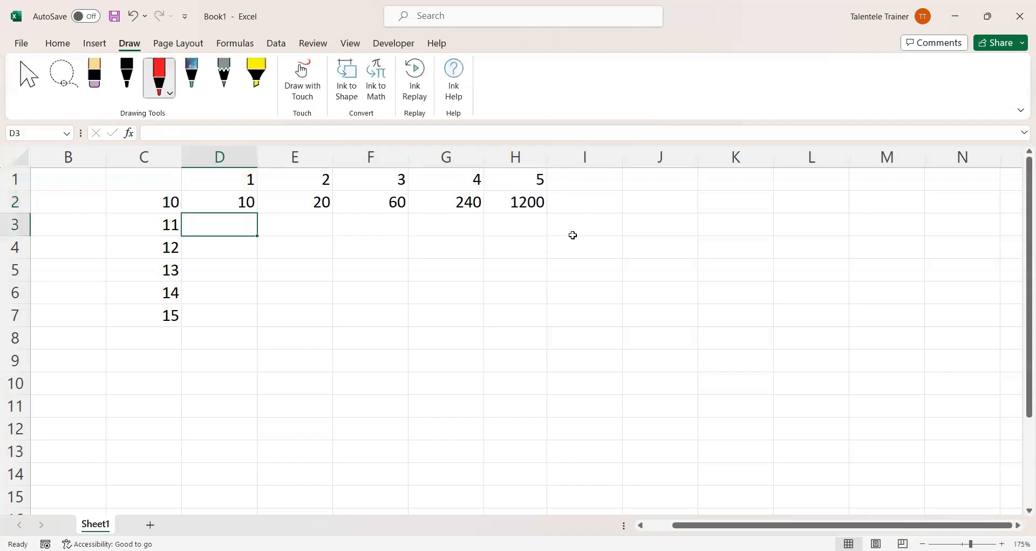
left_click(221, 204)
left_click_drag(384, 214, 548, 214)
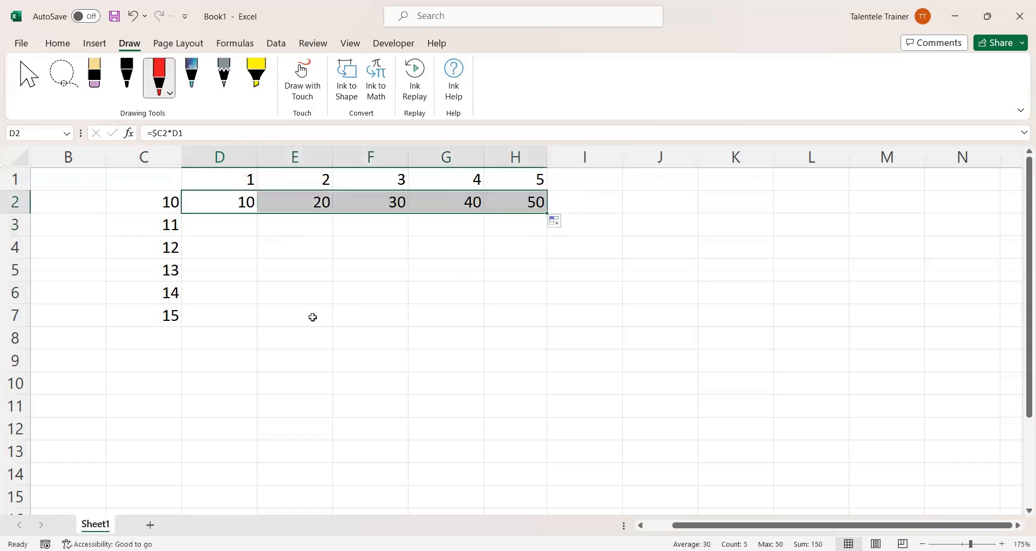
Step: Enter =FORMULATEXT(D2) in D3 and copy it across to H3 to display the row 2 formulas as text
left_click(231, 229)
type("=f")
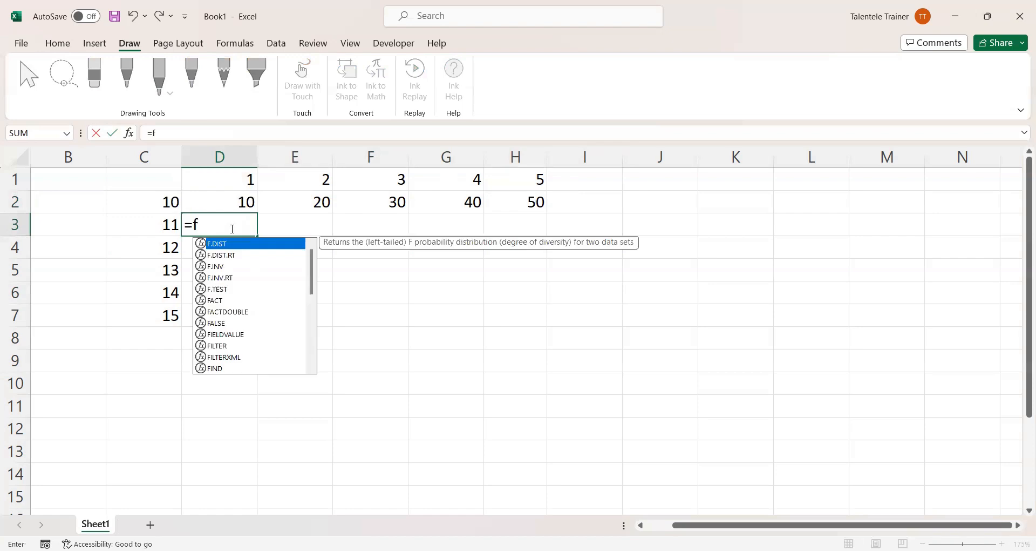
type("o")
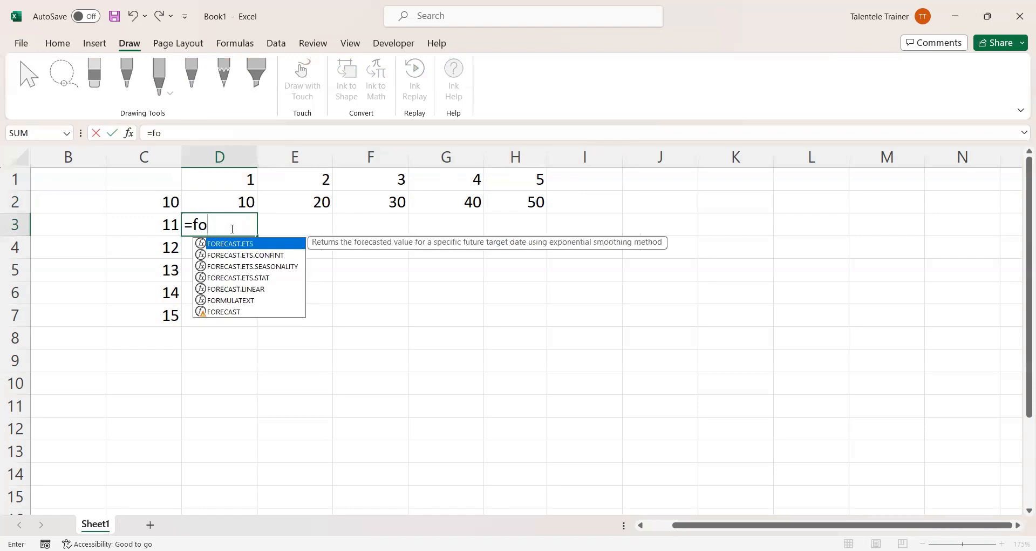
type("rmulatext(")
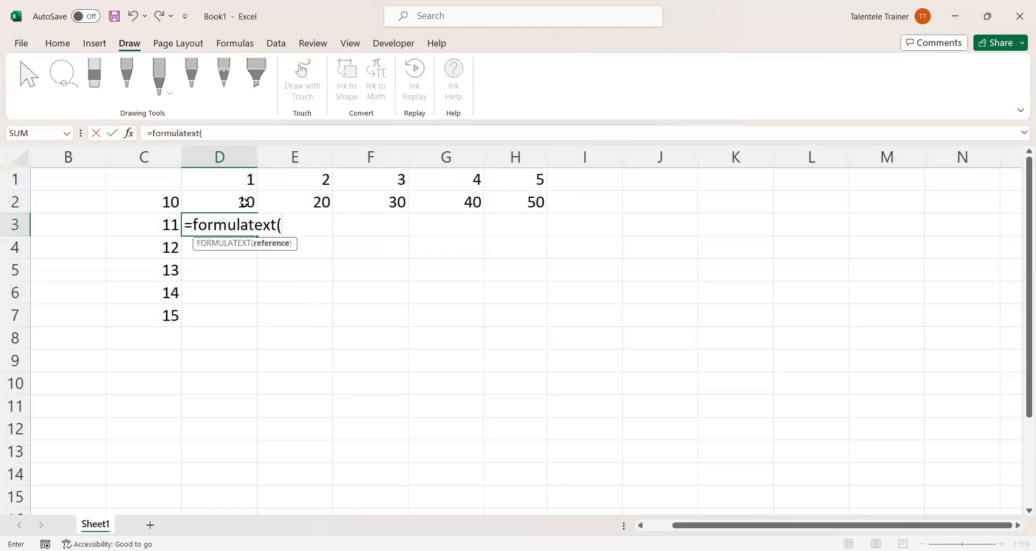
left_click(244, 203)
key("Return")
left_click(251, 229)
left_click_drag(257, 235, 540, 241)
left_click(287, 264)
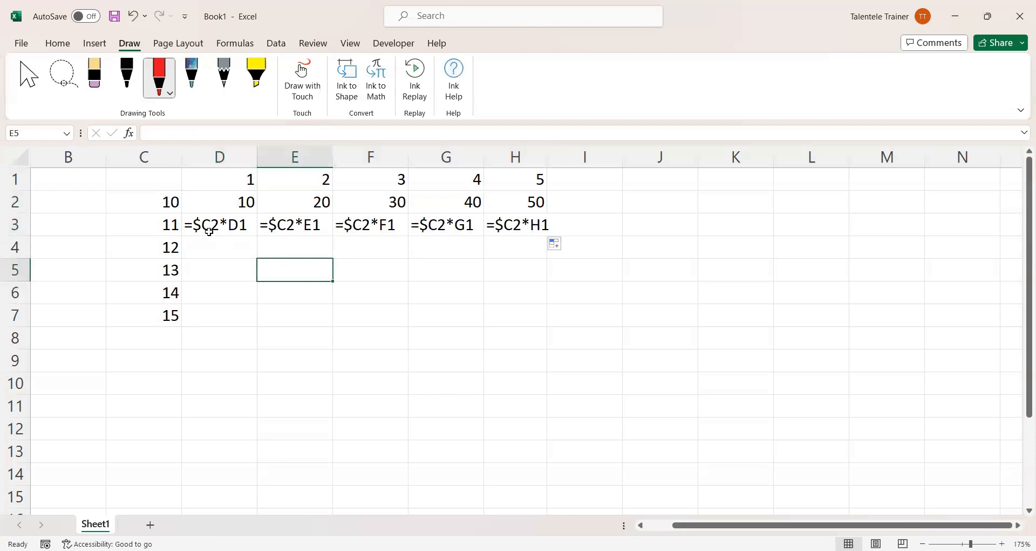
Step: Examine the header cells in row 1, C2 and D2 against the formula texts in row 3
left_click(253, 180)
left_click(302, 181)
left_click(395, 178)
left_click(468, 178)
left_click(176, 200)
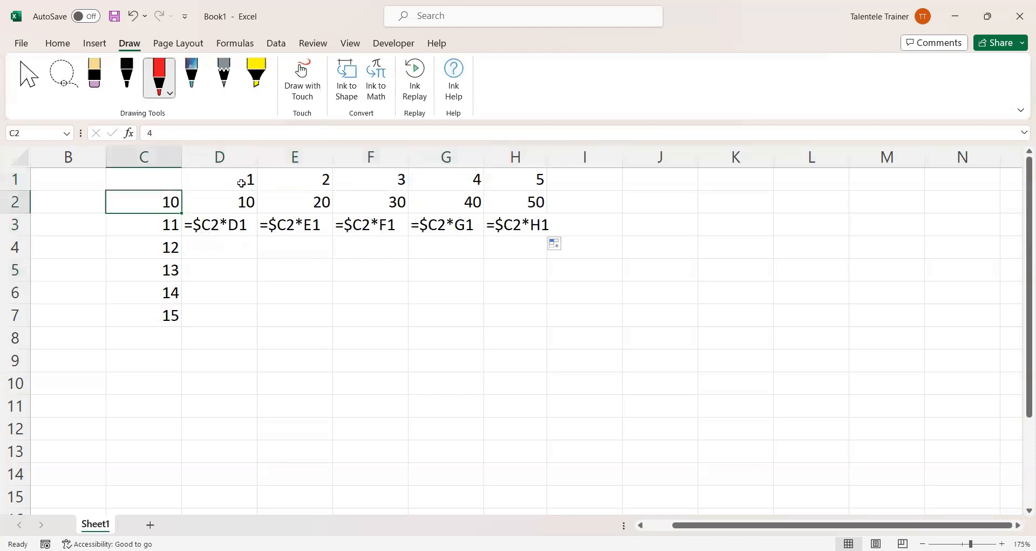
left_click(241, 180)
left_click(240, 203)
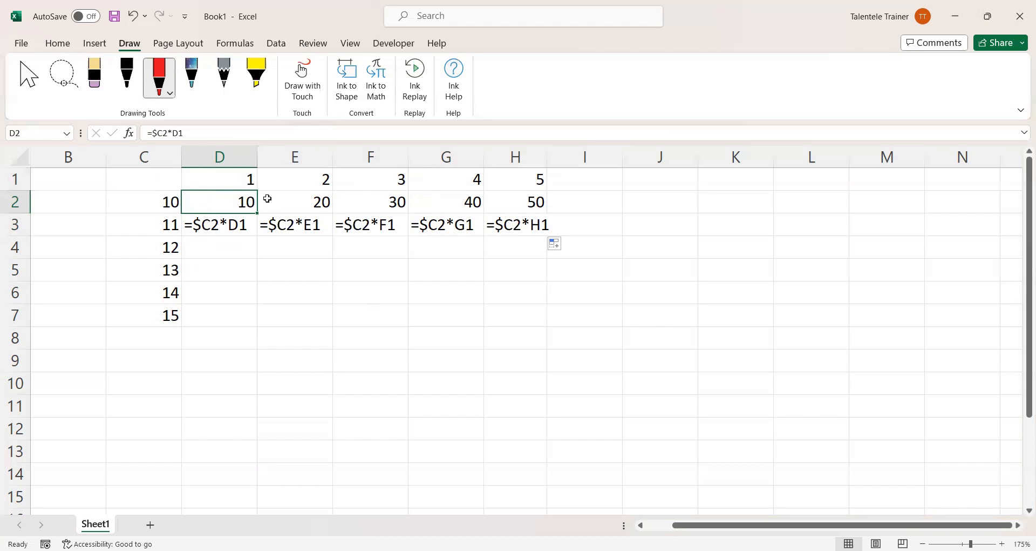
left_click(167, 200)
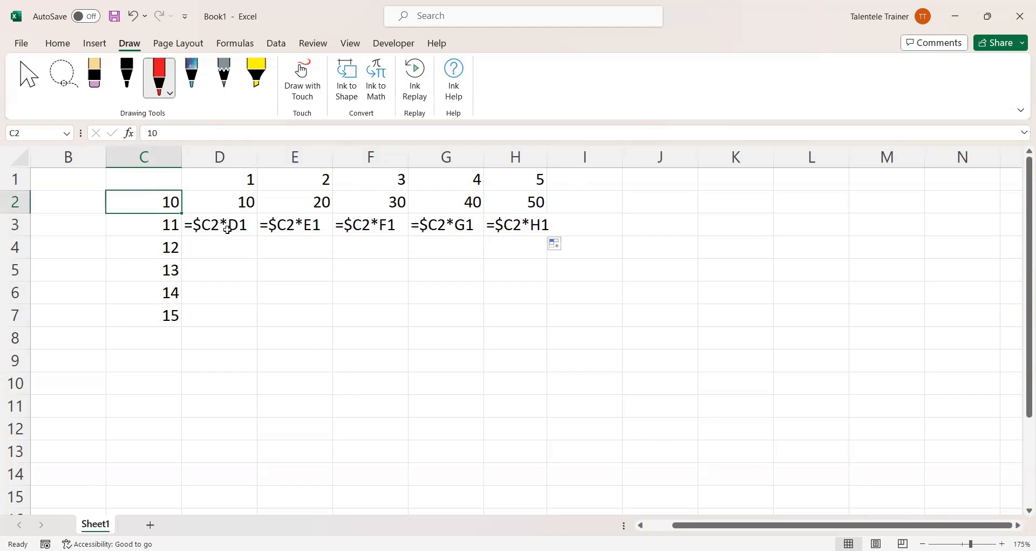
Step: Clear the formula texts from D3:H3 and copy the D2 formula down to D7
left_click_drag(207, 227, 521, 226)
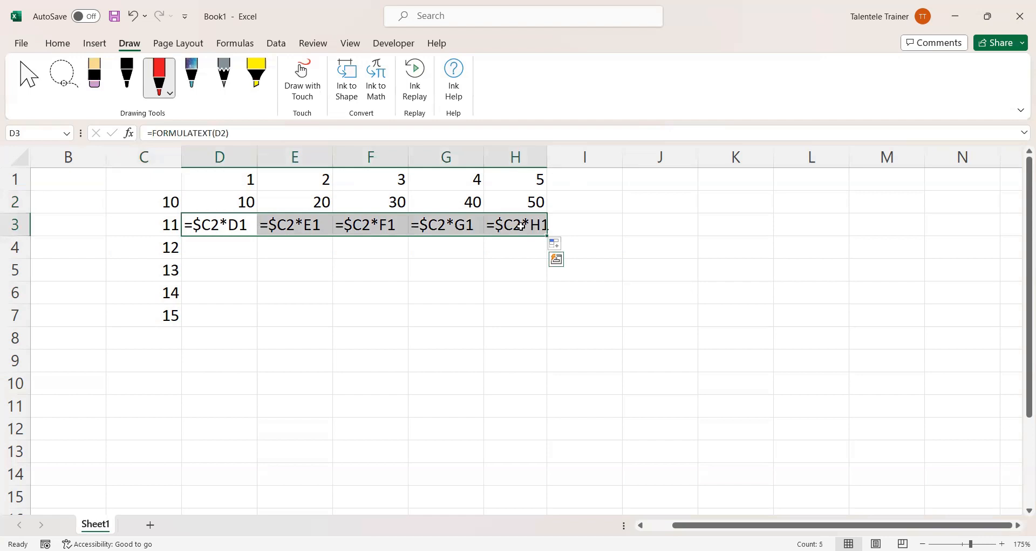
key("Delete")
left_click(257, 210)
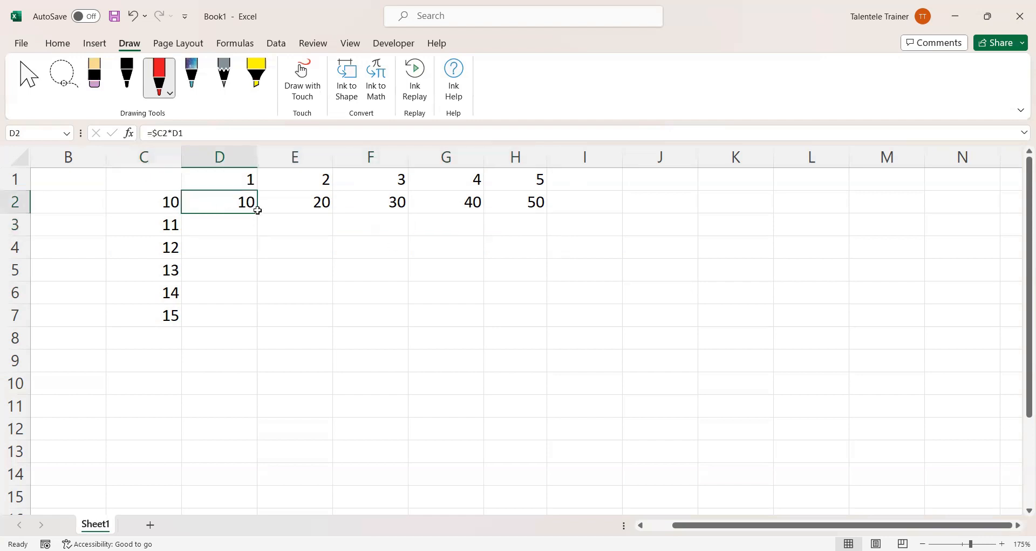
left_click_drag(257, 214, 251, 325)
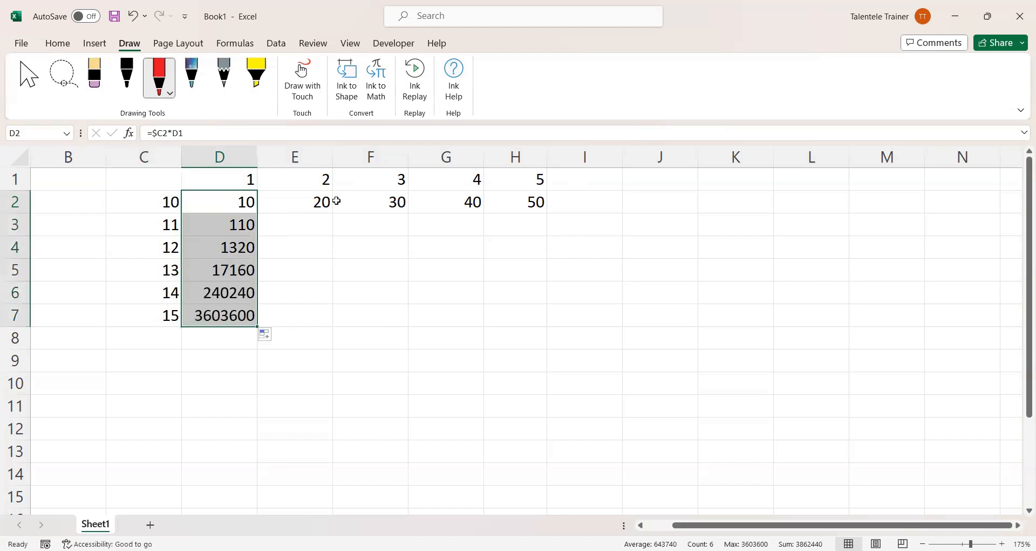
Step: Clear the formulas from the range E2:H2
left_click_drag(324, 208, 586, 225)
left_click_drag(511, 211, 511, 214)
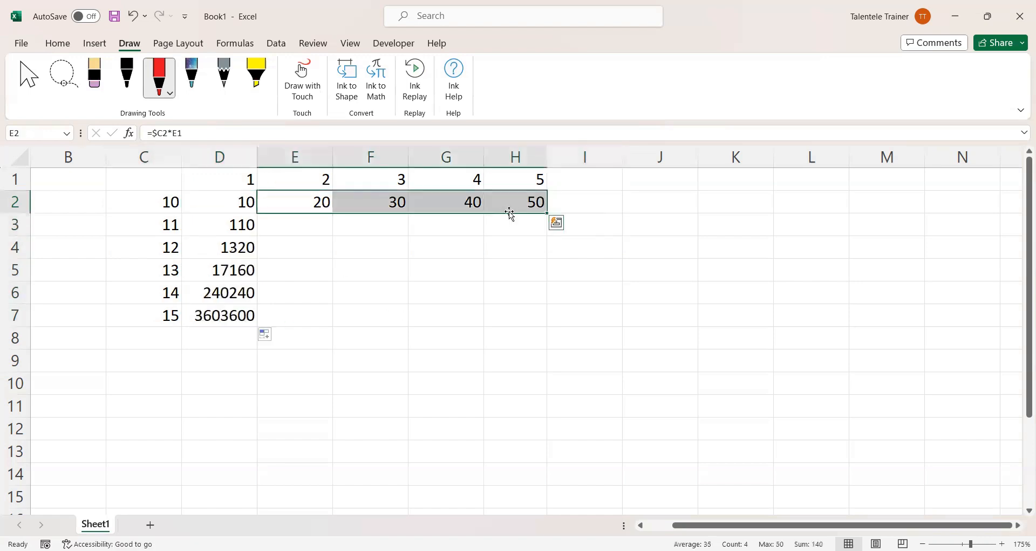
key("Delete")
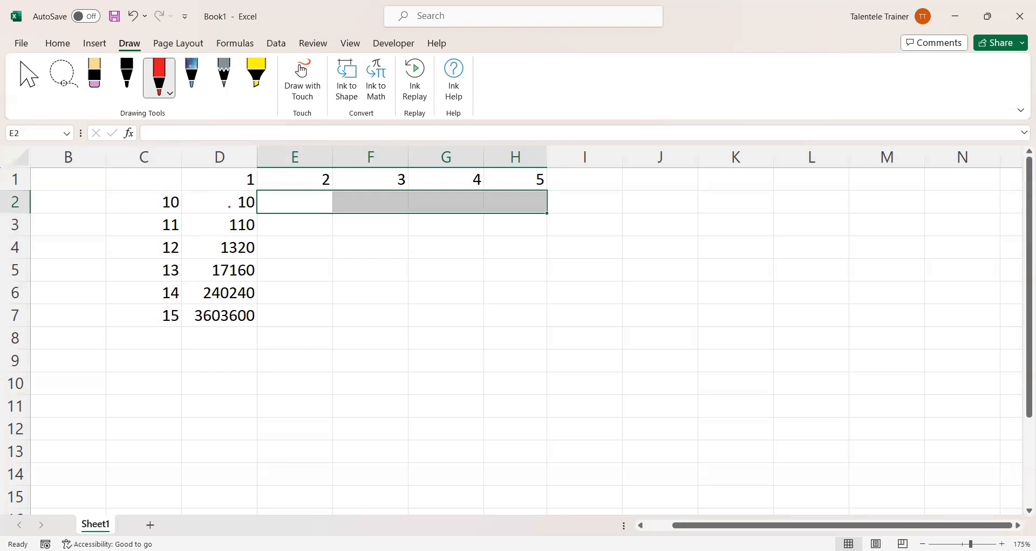
Step: Draw red ink lines linking each value in C2:C7 to the 1 in D1, and delete the lines again
left_click_drag(186, 201, 233, 169)
left_click_drag(184, 227, 237, 169)
left_click_drag(180, 248, 243, 170)
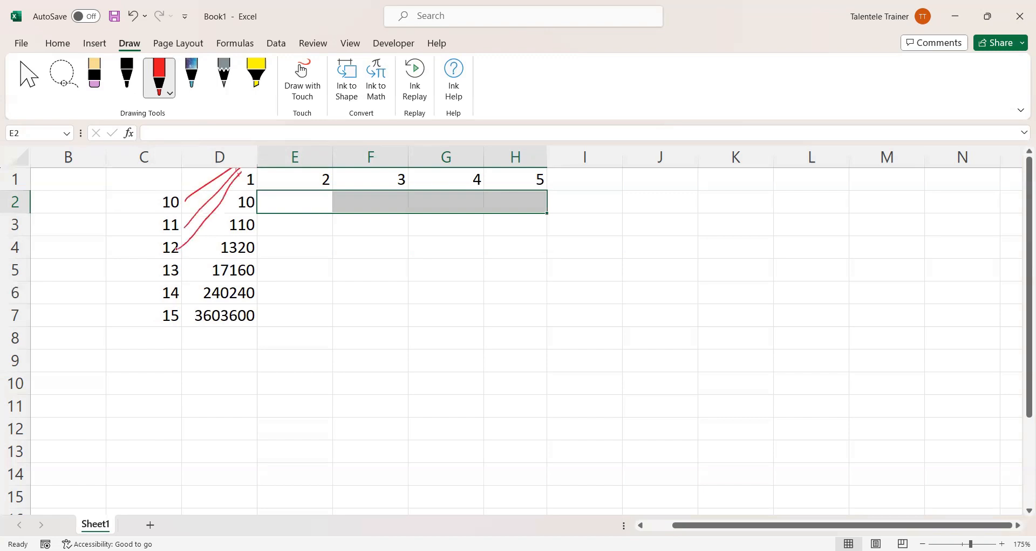
left_click_drag(179, 272, 243, 171)
mouse_move(180, 292)
left_mouse_down()
mouse_move(224, 232)
mouse_move(244, 174)
left_mouse_up()
left_click_drag(182, 314, 244, 173)
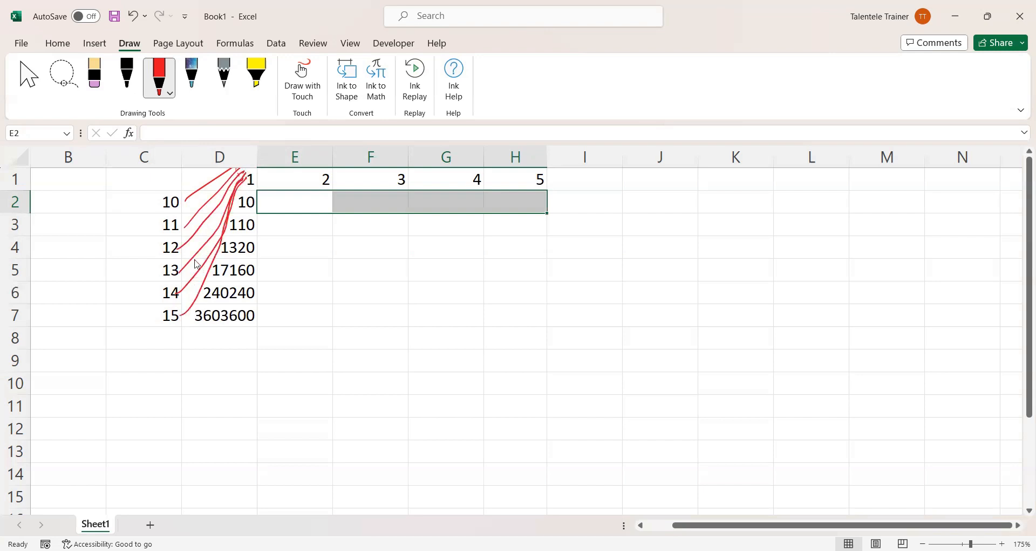
left_click(215, 197)
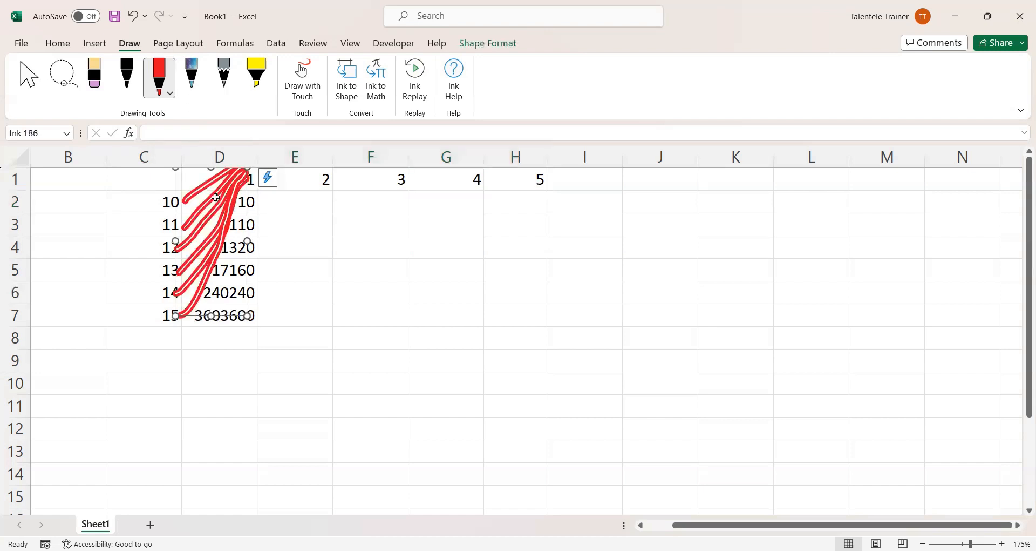
key("Delete")
Step: Draw red ink lines from each value in C2:C7 to the column D cell one row above it
left_click_drag(179, 204, 239, 178)
left_click_drag(180, 226, 238, 201)
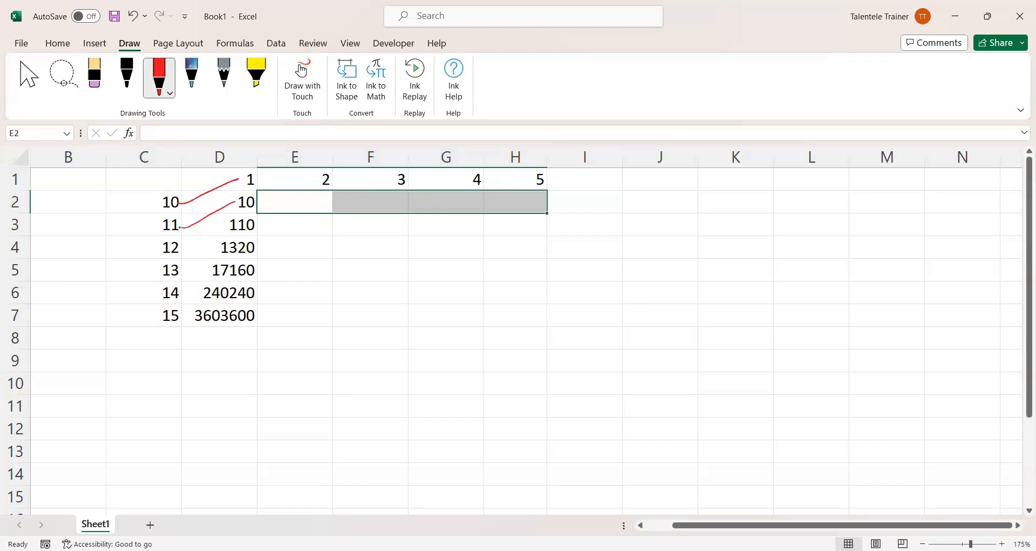
left_click_drag(179, 250, 230, 225)
left_click_drag(179, 272, 228, 246)
left_click_drag(183, 293, 220, 269)
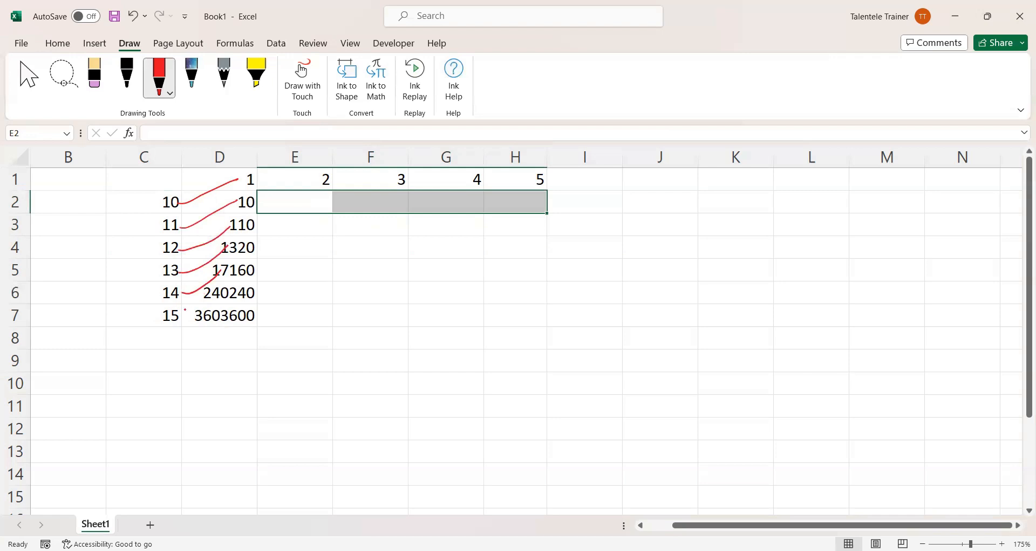
left_click_drag(193, 317, 217, 292)
left_click(284, 199)
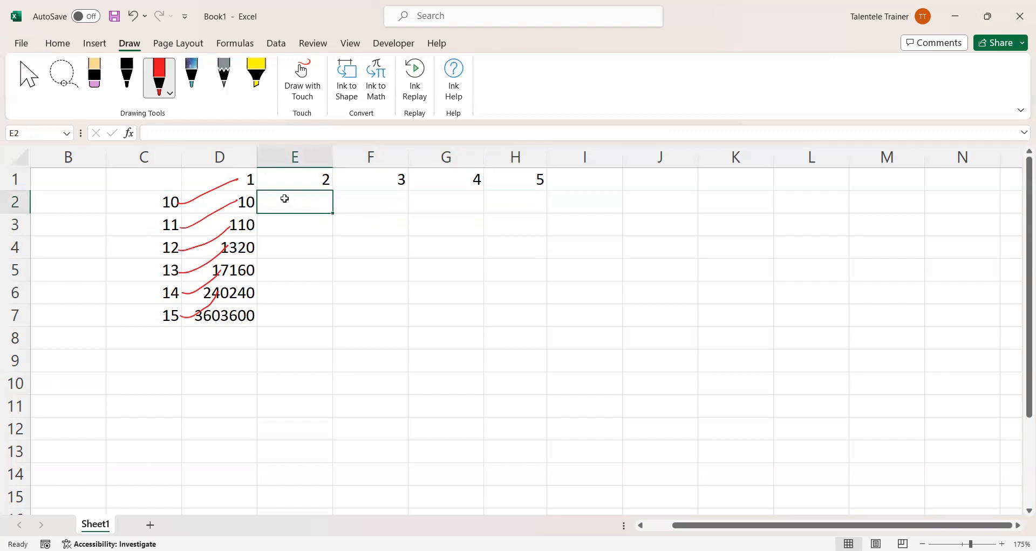
type("=")
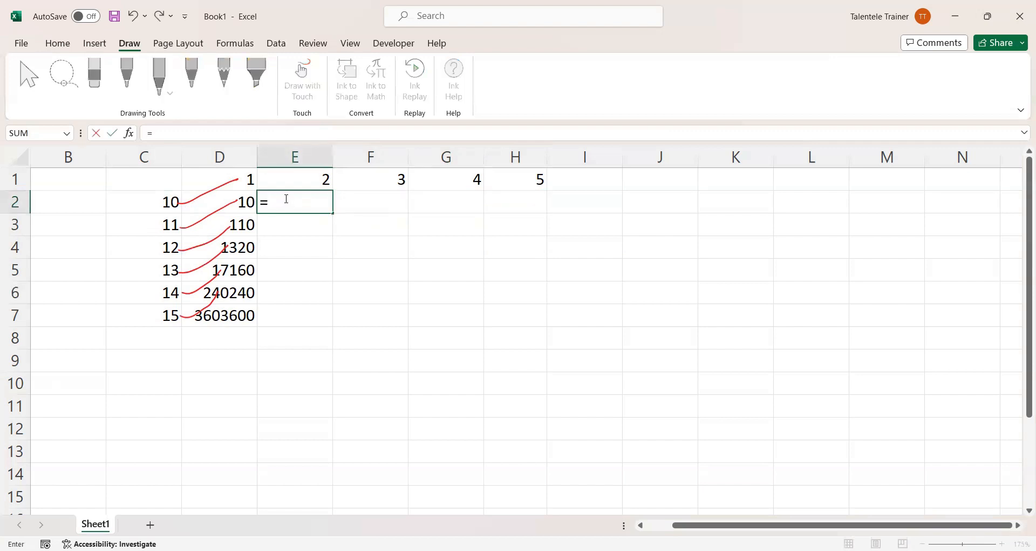
type("form")
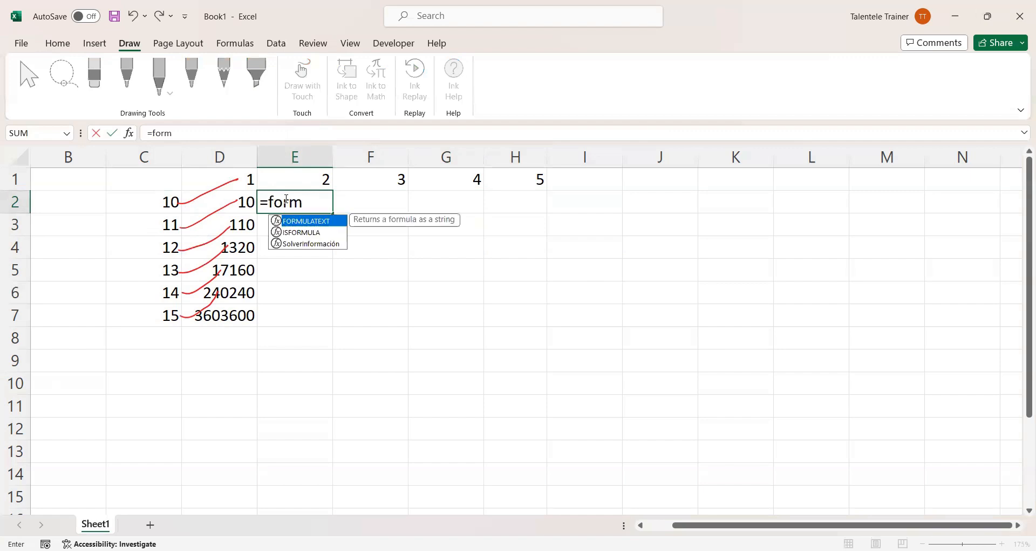
key("BackSpace")
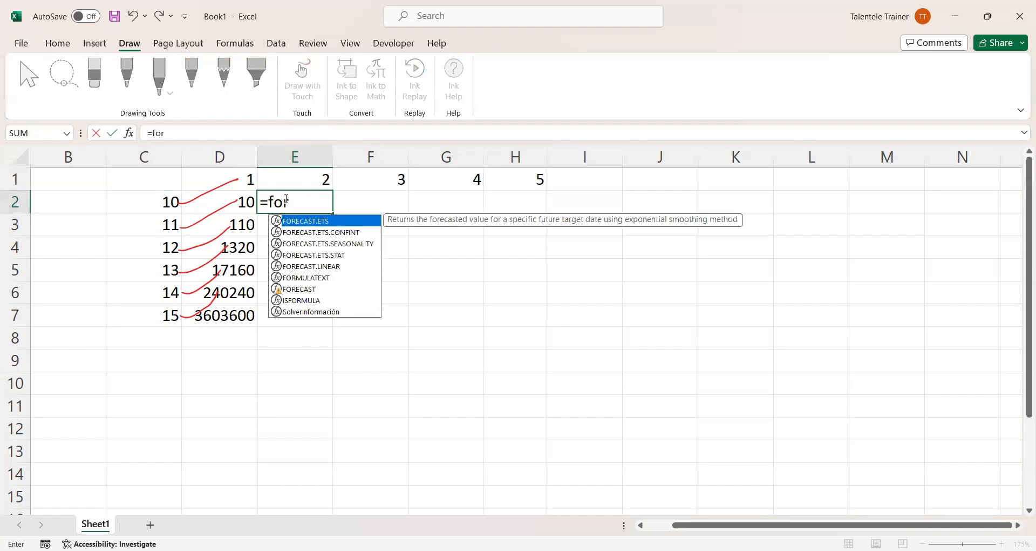
type("mulatext")
key("Return")
left_click(286, 198)
left_click(219, 139)
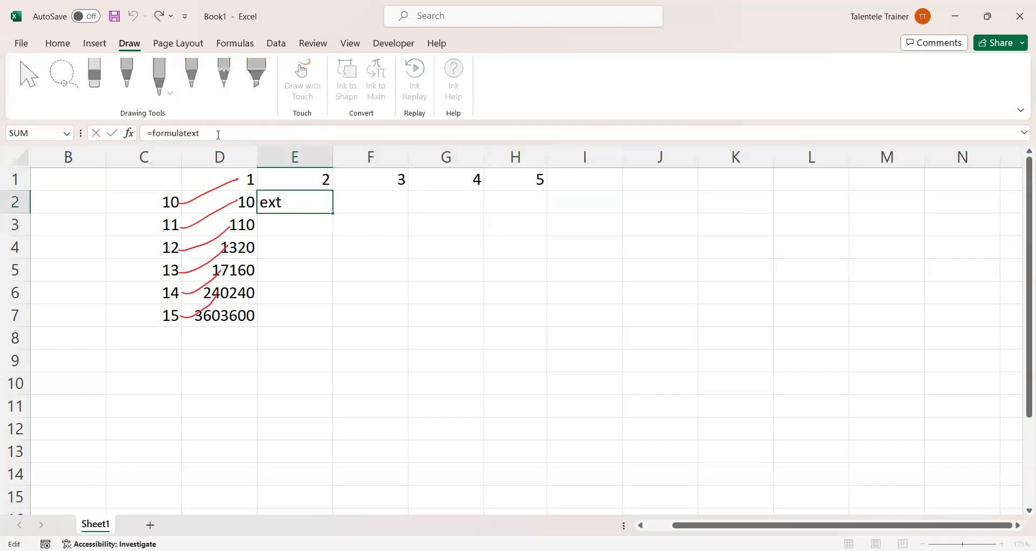
type("(")
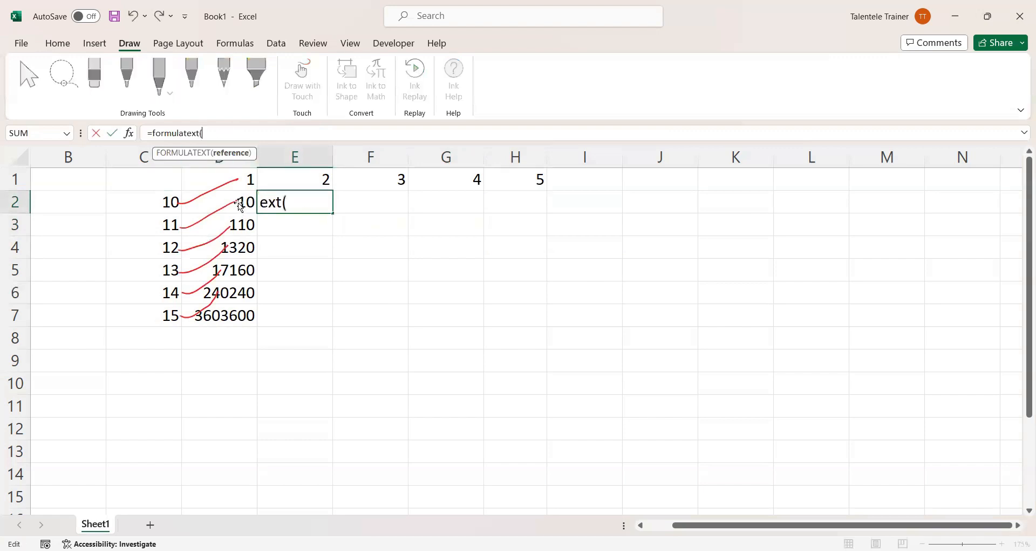
key("Return")
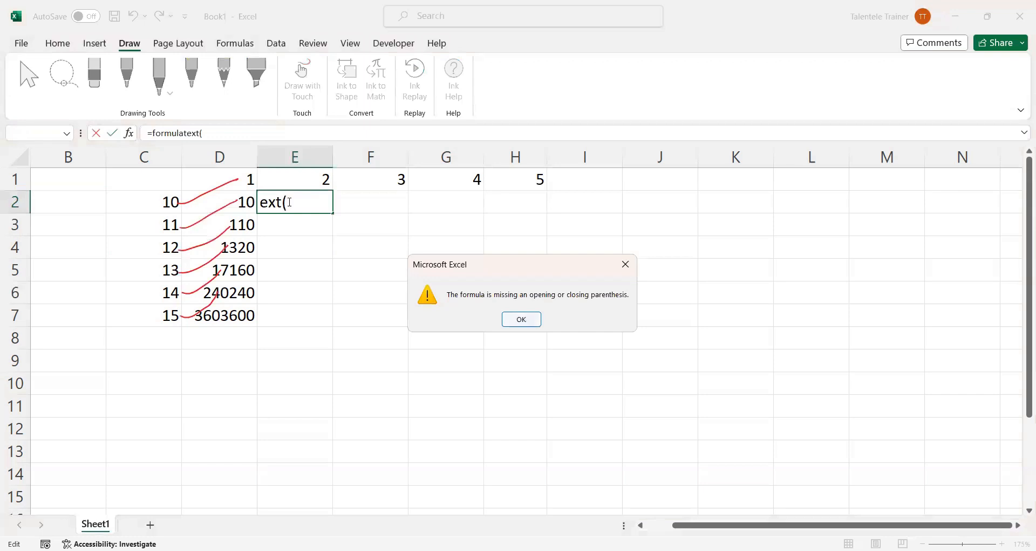
key("Return")
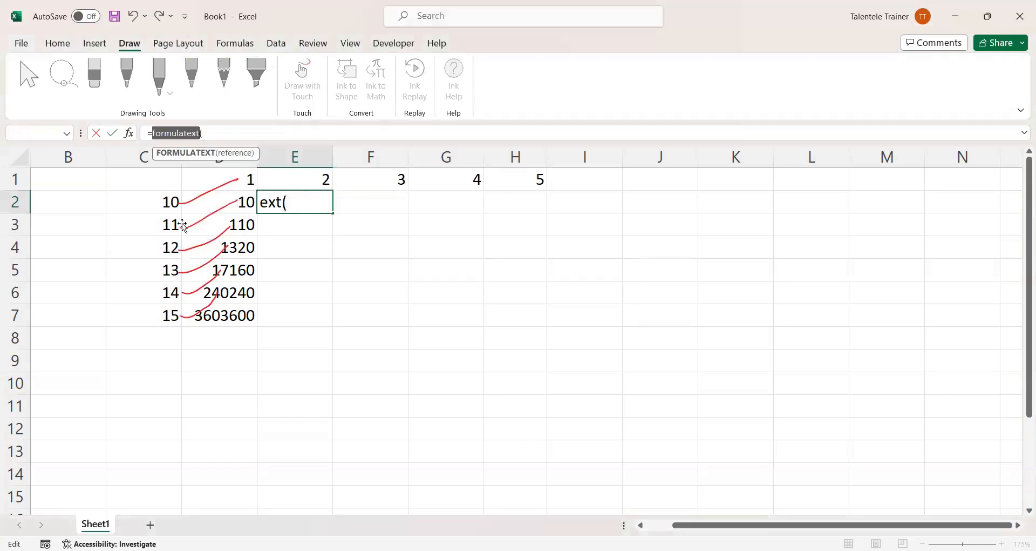
key("Return")
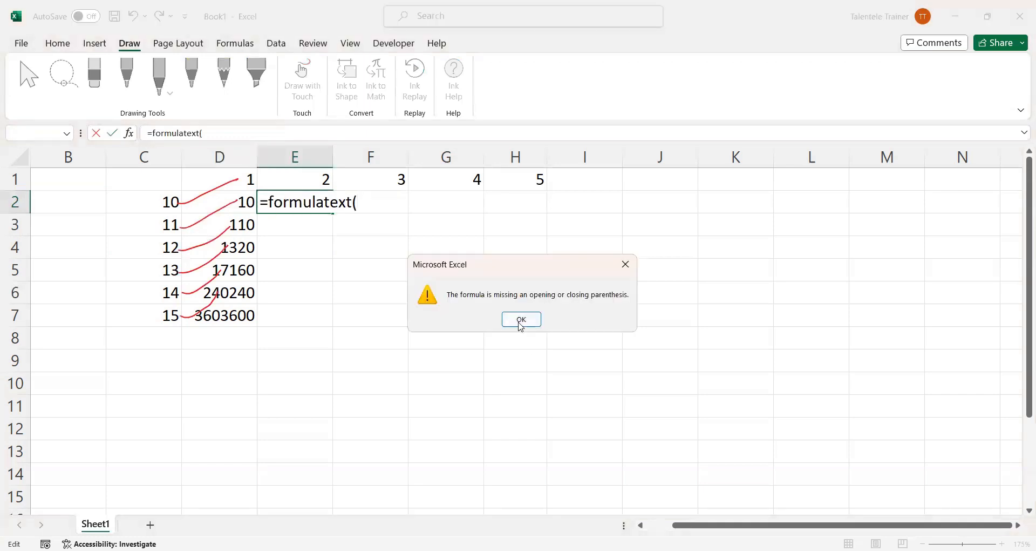
key("Escape")
key("Escape")
Step: Delete the red ink lines between columns C and D
left_click(217, 216)
key("Delete")
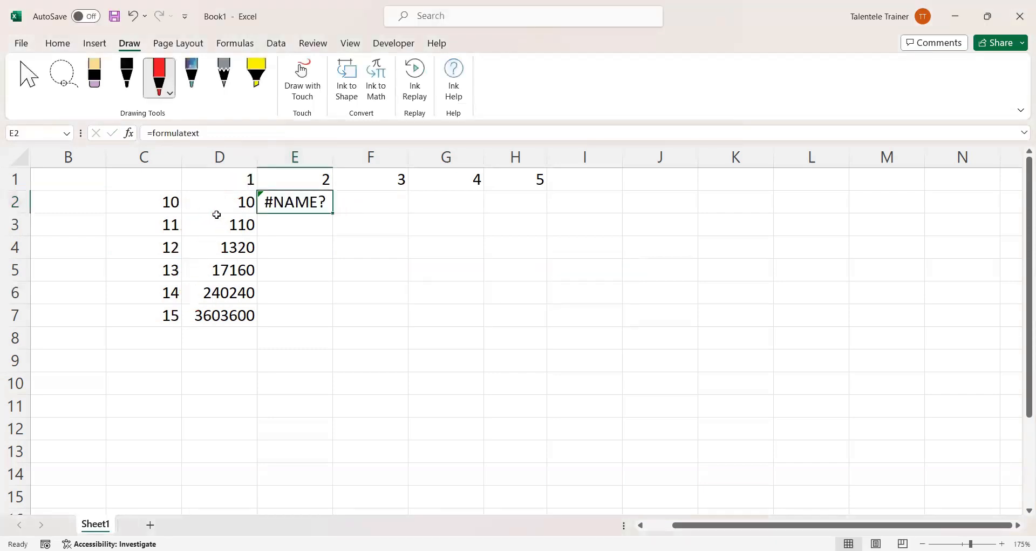
Step: Enter =FORMULATEXT(D2) in E2 and fill it down to E7 to show the column D formulas as text
type("=")
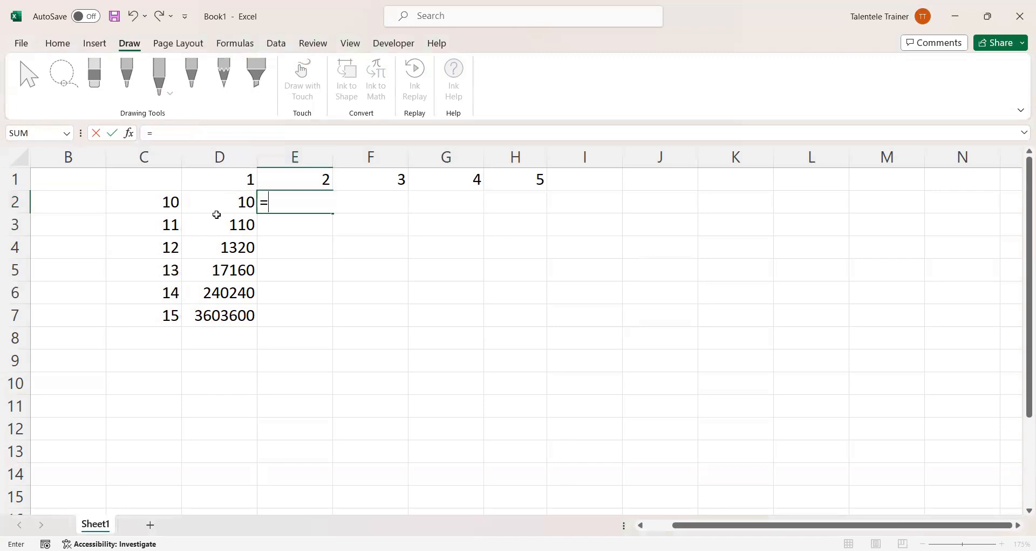
type("formulatext")
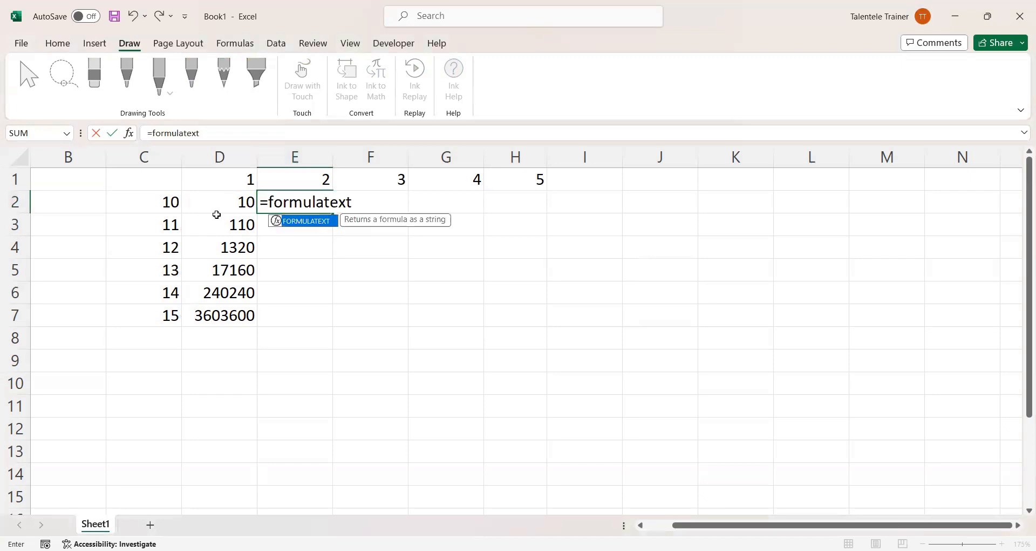
type("(")
left_click(228, 202)
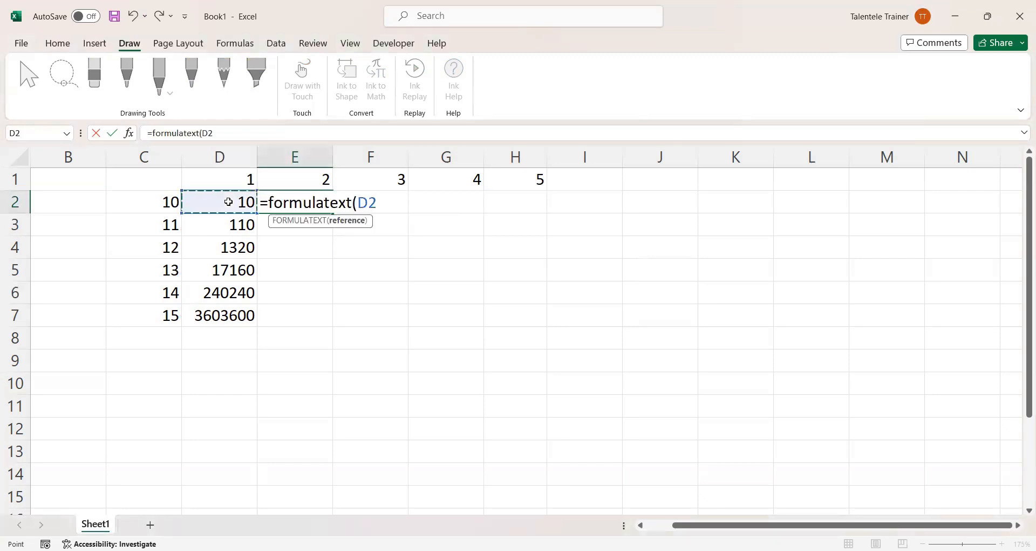
key("Return")
left_click(298, 197)
left_click_drag(333, 212, 338, 317)
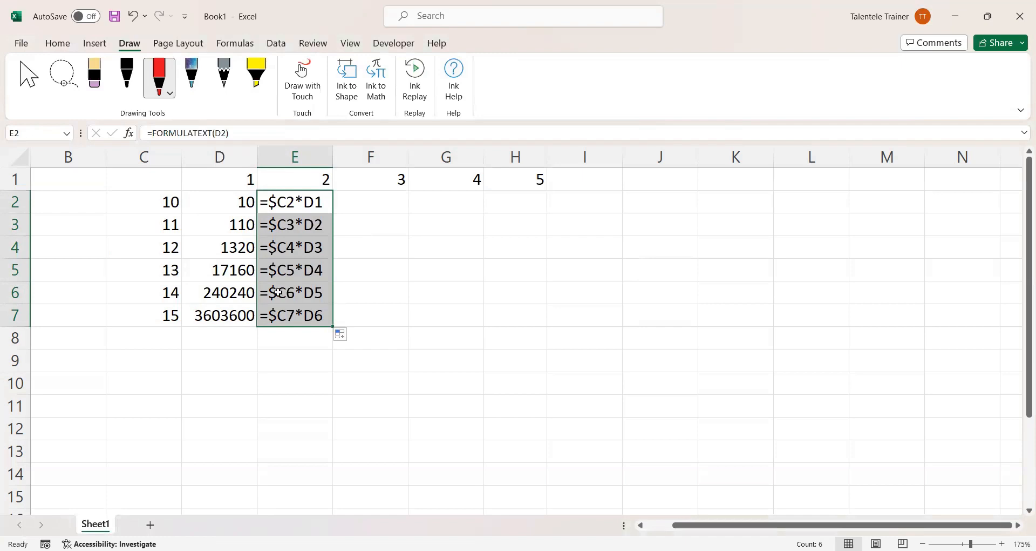
left_click(465, 307)
Step: Examine the formula in D2 together with the cells C2 and D1 that it multiplies
left_click(230, 202)
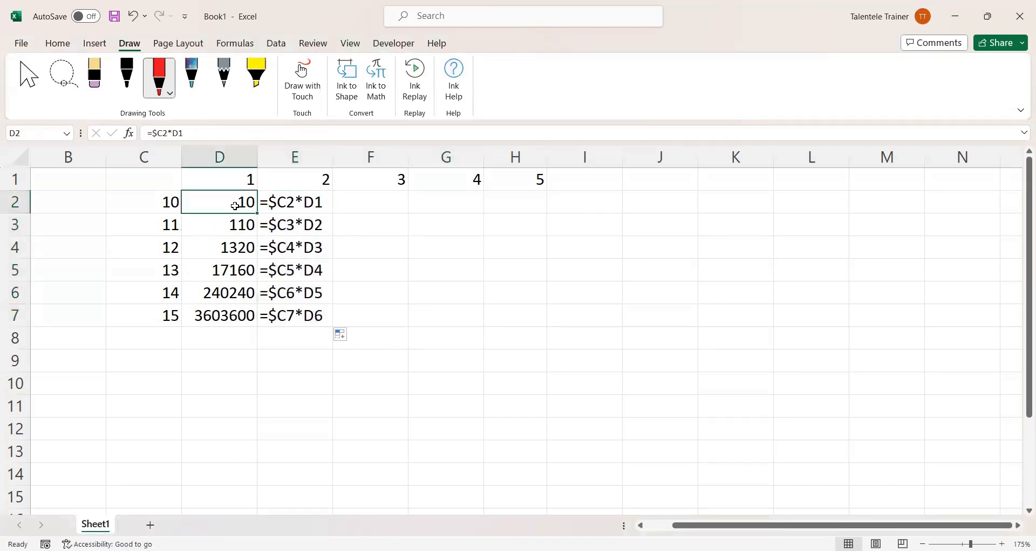
left_click(487, 255)
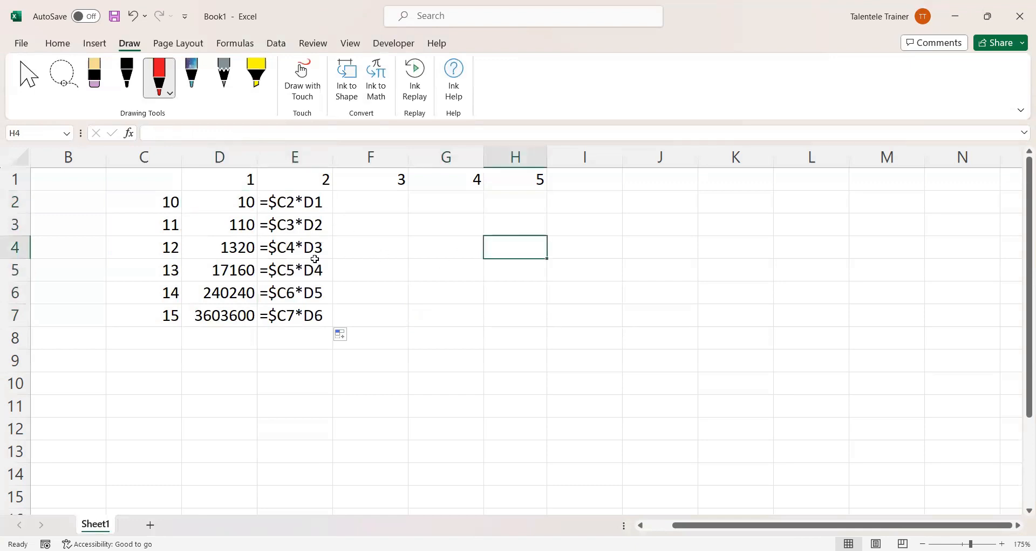
left_click(171, 203)
left_click(231, 176)
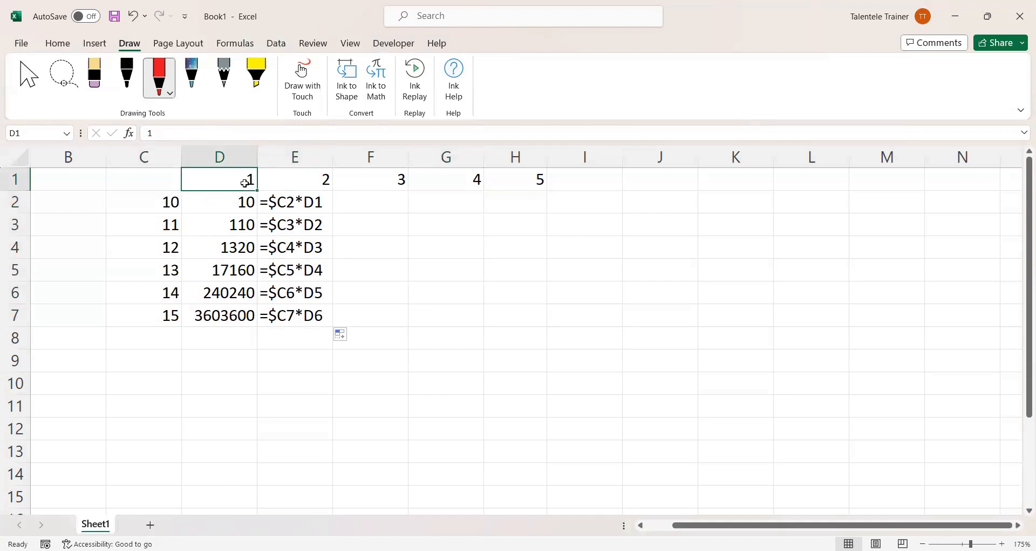
left_click(242, 201)
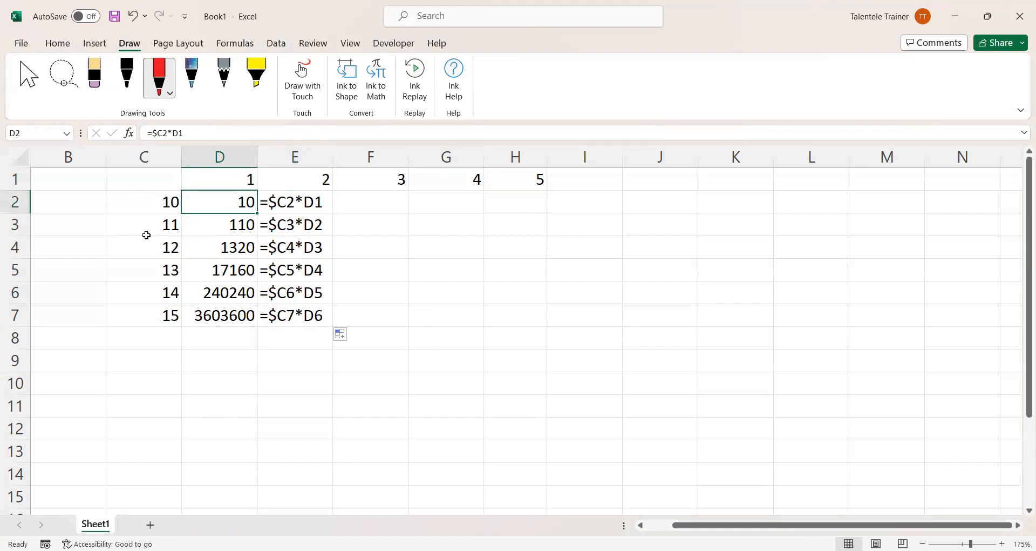
left_click(79, 174)
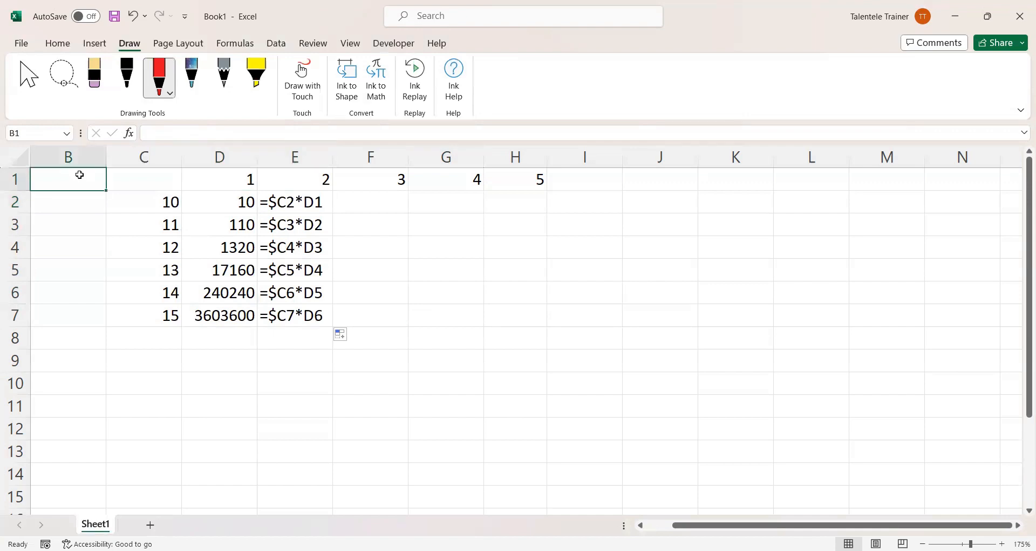
Step: Draw red ink lines from each value in C2:C7 up to the column D cell one row above
left_click(185, 202)
left_click_drag(194, 227, 269, 223)
left_click_drag(185, 204, 228, 177)
left_click_drag(178, 227, 226, 203)
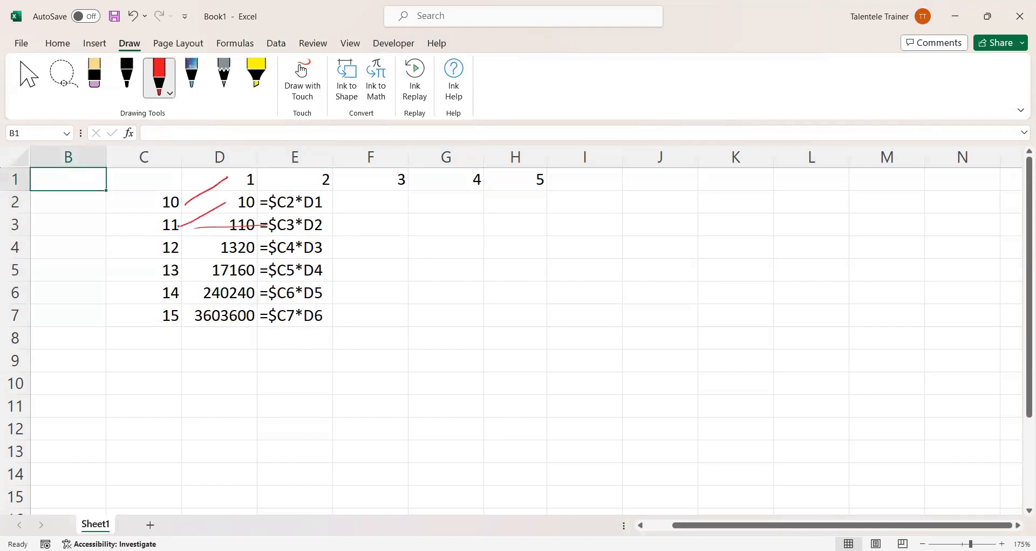
left_click_drag(185, 249, 231, 224)
left_click_drag(179, 273, 224, 246)
left_click_drag(178, 293, 213, 268)
left_click_drag(179, 318, 215, 293)
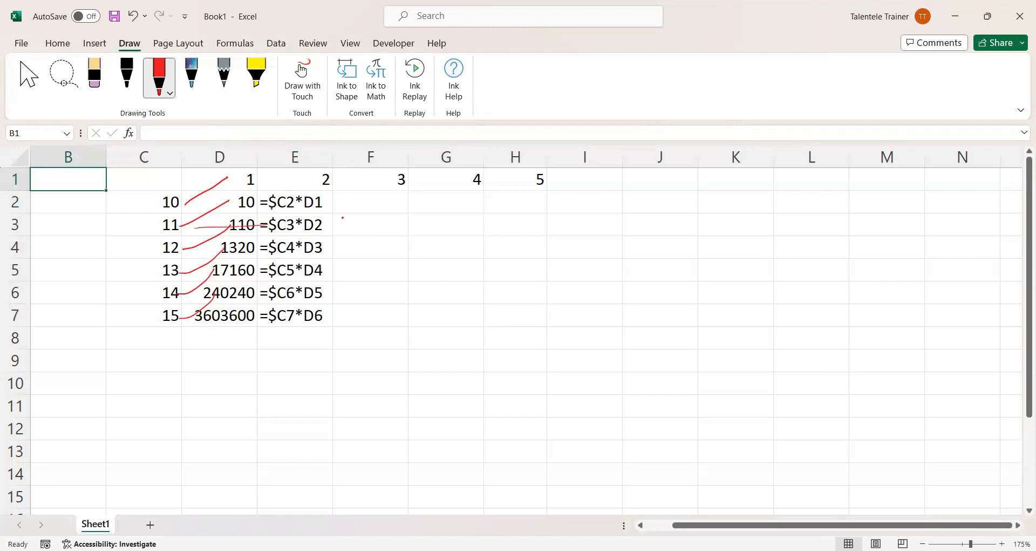
Step: Draw red tick marks beside the formula texts in E2:E7, and delete all the red ink from the sheet
mouse_move(324, 202)
left_mouse_down()
mouse_move(337, 198)
mouse_move(329, 231)
mouse_move(346, 221)
left_mouse_up()
mouse_move(327, 253)
left_mouse_down()
mouse_move(349, 243)
mouse_move(351, 310)
left_mouse_up()
left_click(181, 257)
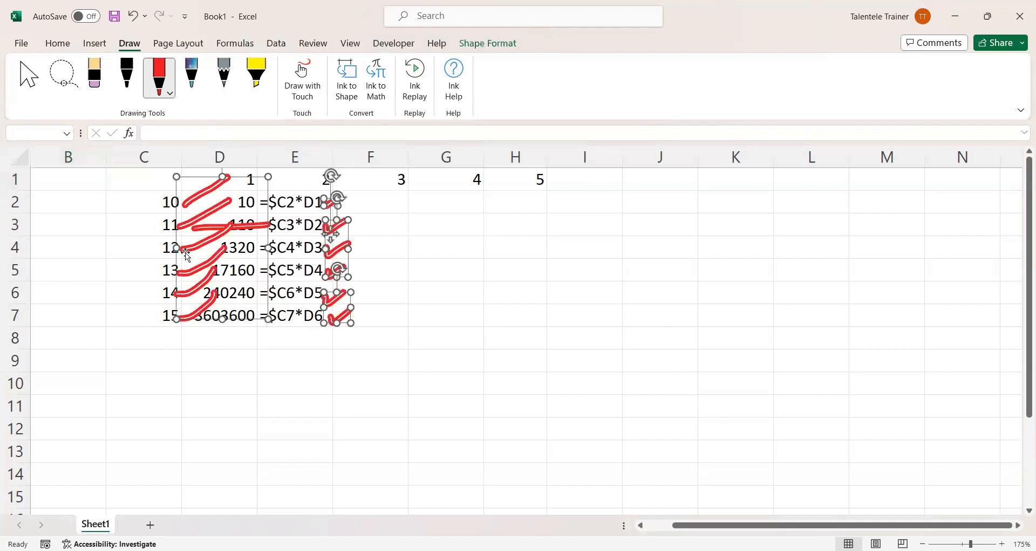
key("Delete")
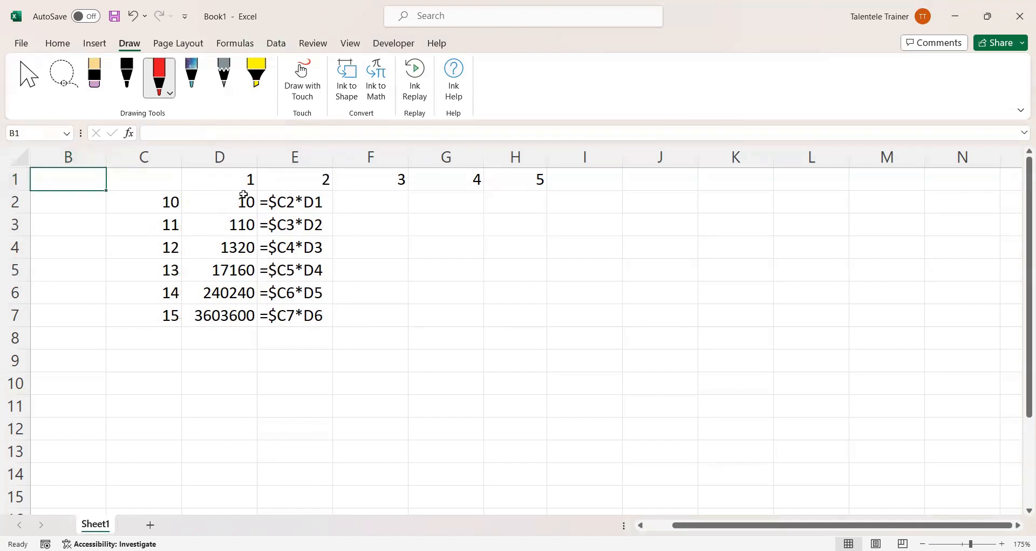
Step: Clear the formula texts from the range E2:E7
left_click(243, 194)
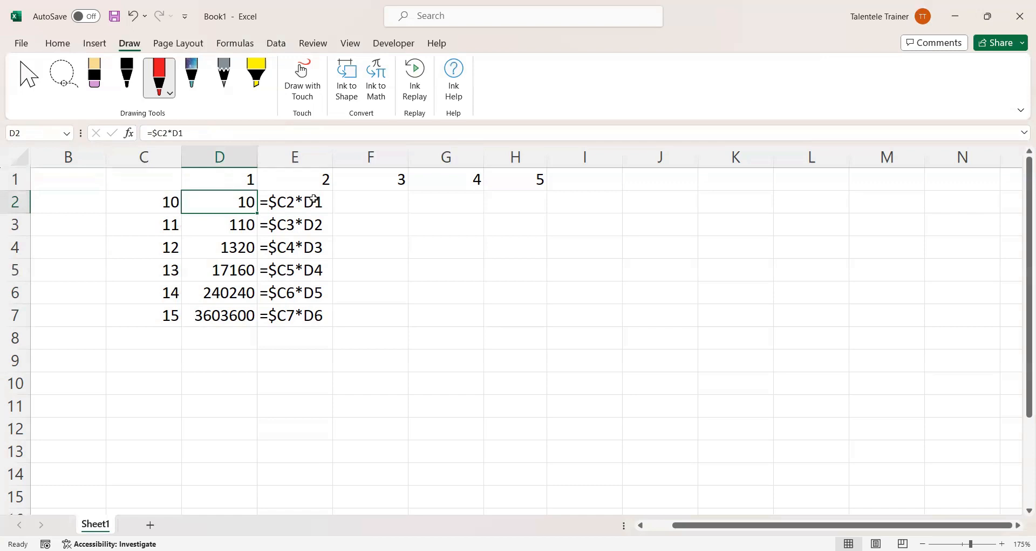
double_click(314, 199)
key("Escape")
left_click_drag(320, 205, 308, 313)
key("Delete")
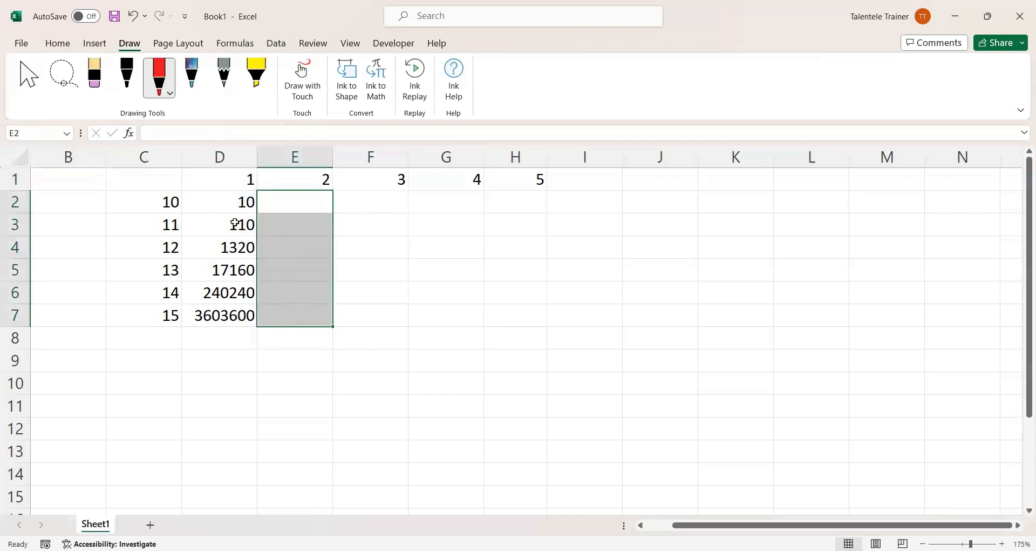
Step: Change the formula in D2 to =$C2*D$1 and fill it down to D7
left_click(224, 201)
left_click(176, 133)
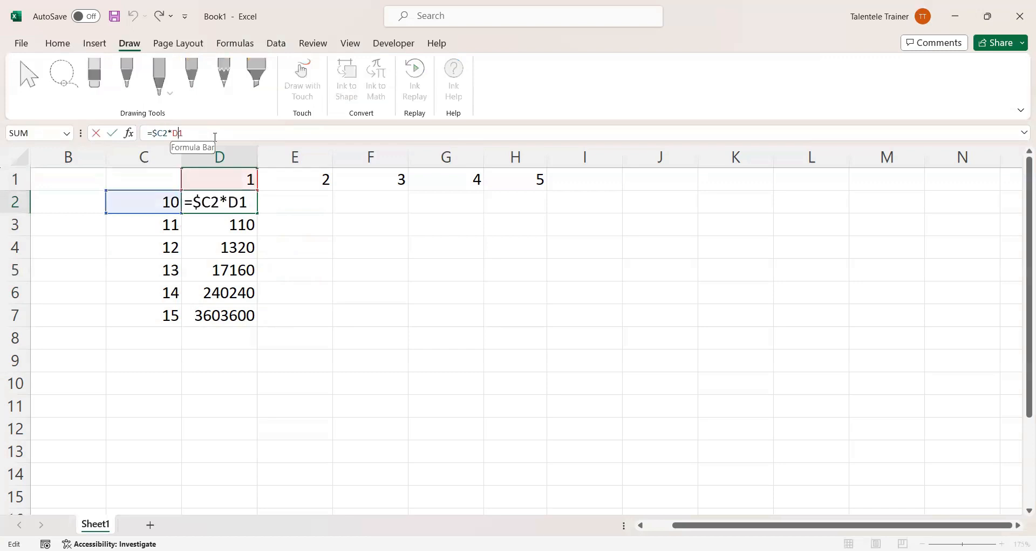
type("$")
key("Return")
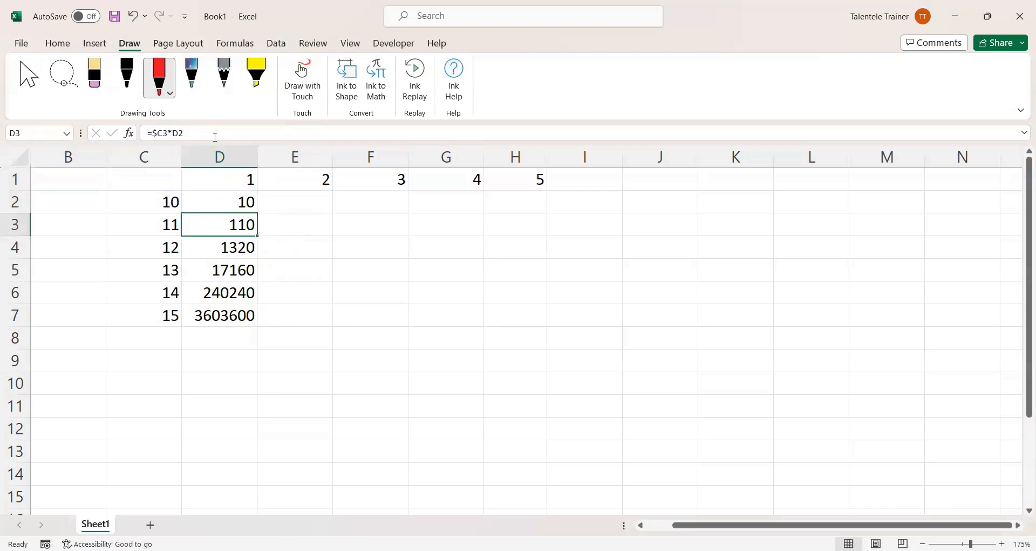
left_click(246, 206)
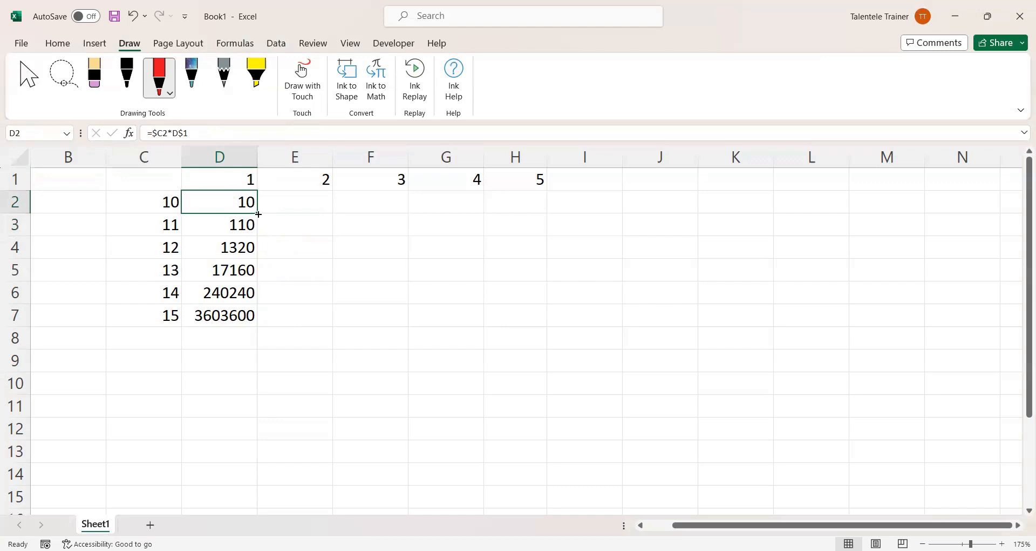
double_click(259, 215)
left_click(335, 286)
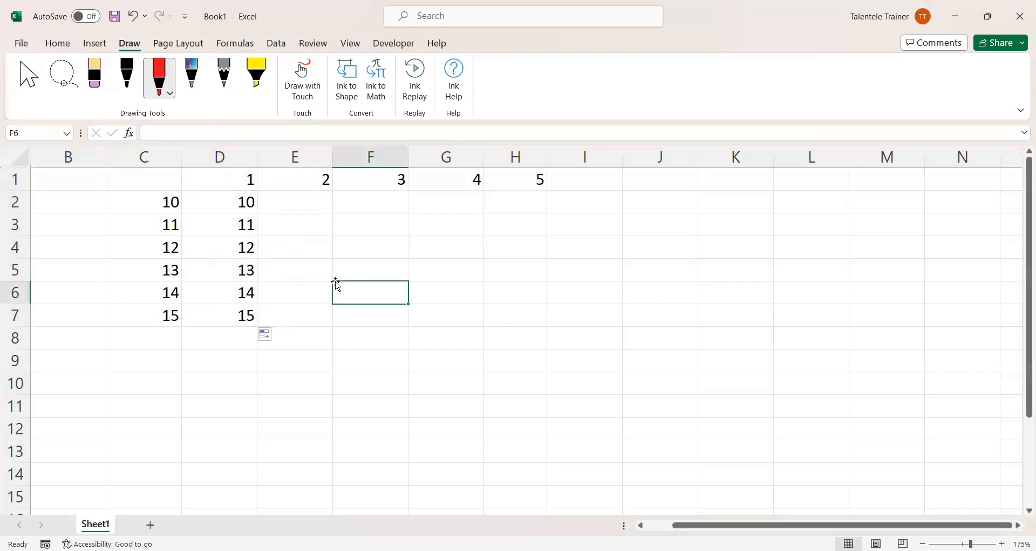
Step: Fill the D2 formula across to H2, and fill the formulas in D3:D7 across to column H
left_click(249, 208)
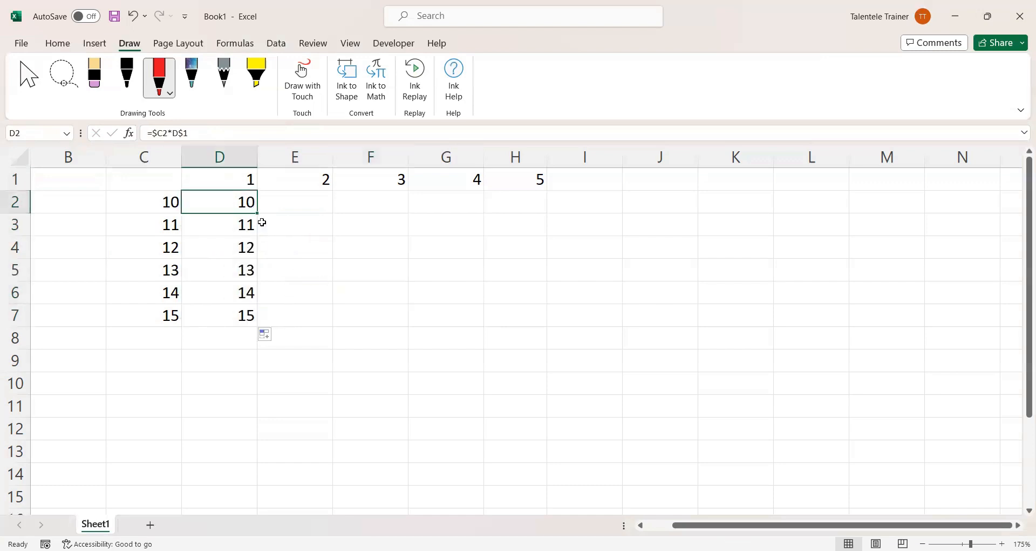
left_click_drag(258, 213, 538, 210)
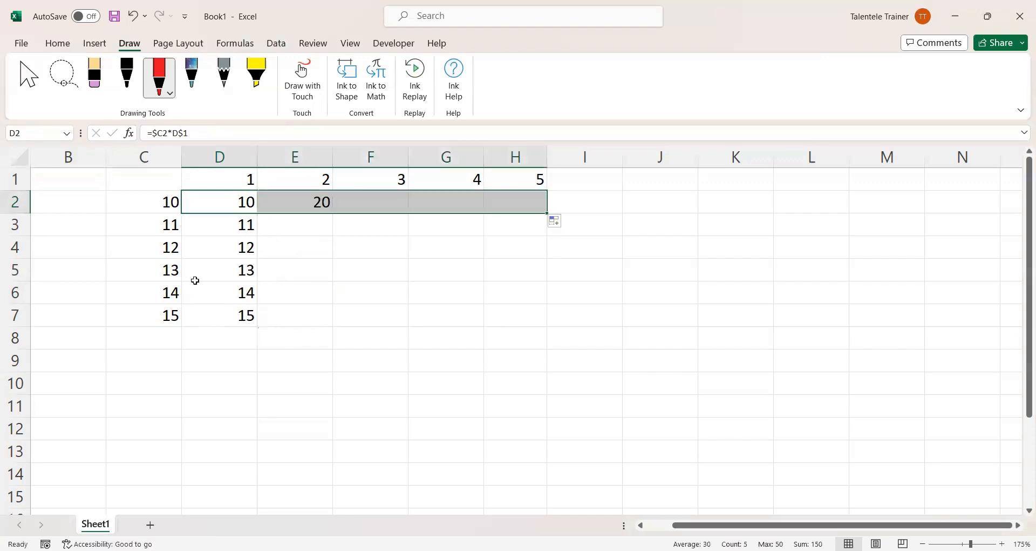
left_click(255, 232)
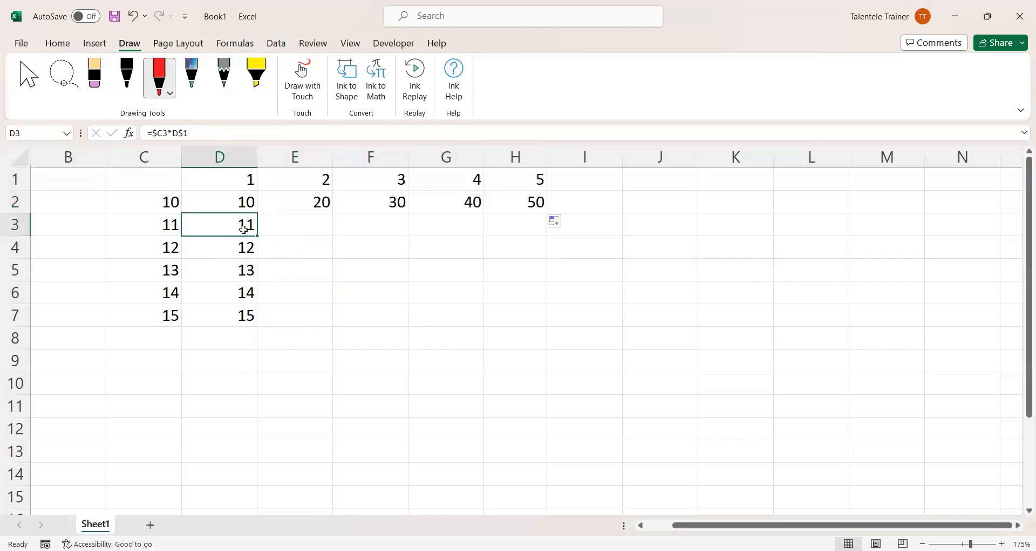
mouse_move(224, 221)
left_mouse_down()
mouse_move(220, 312)
mouse_move(248, 330)
mouse_move(655, 319)
mouse_move(565, 319)
mouse_move(583, 337)
left_mouse_up()
left_click(748, 283)
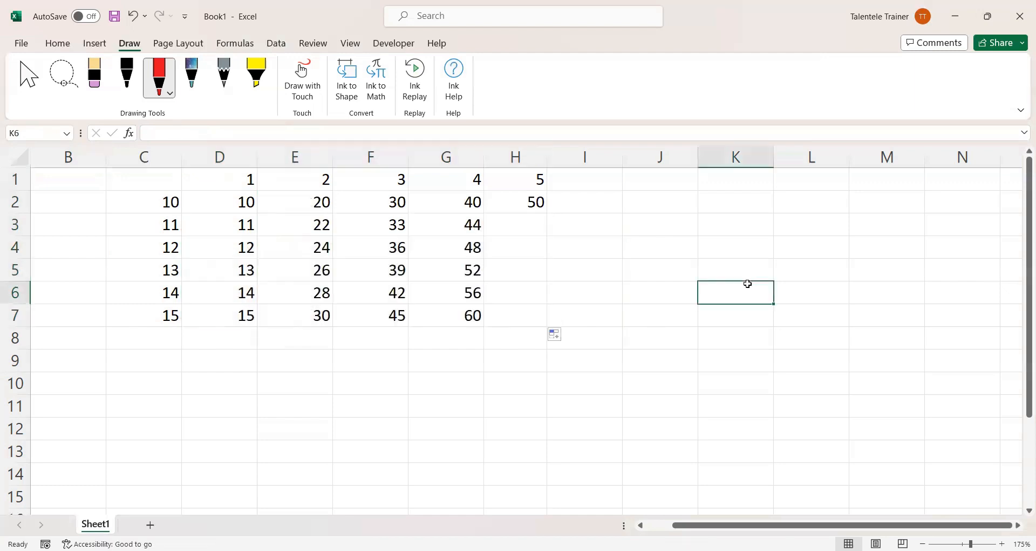